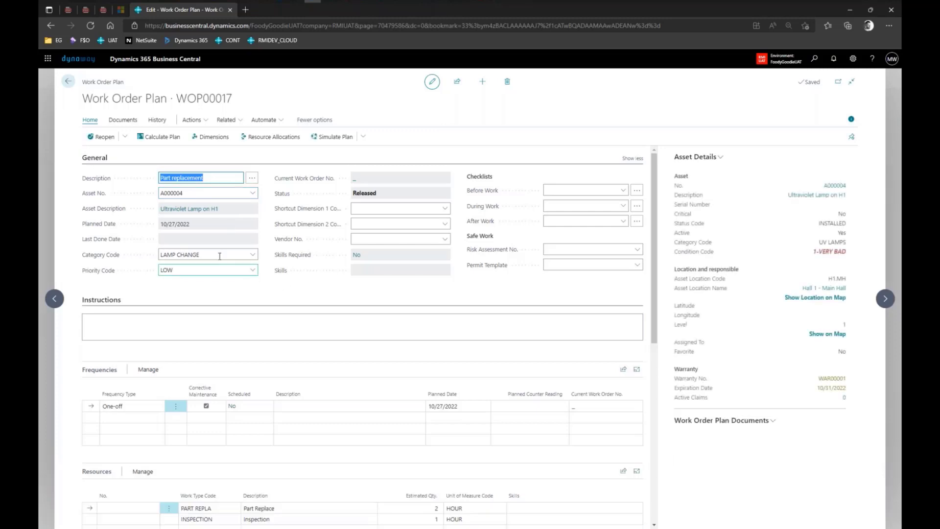
scroll(290, 289, "down", 3)
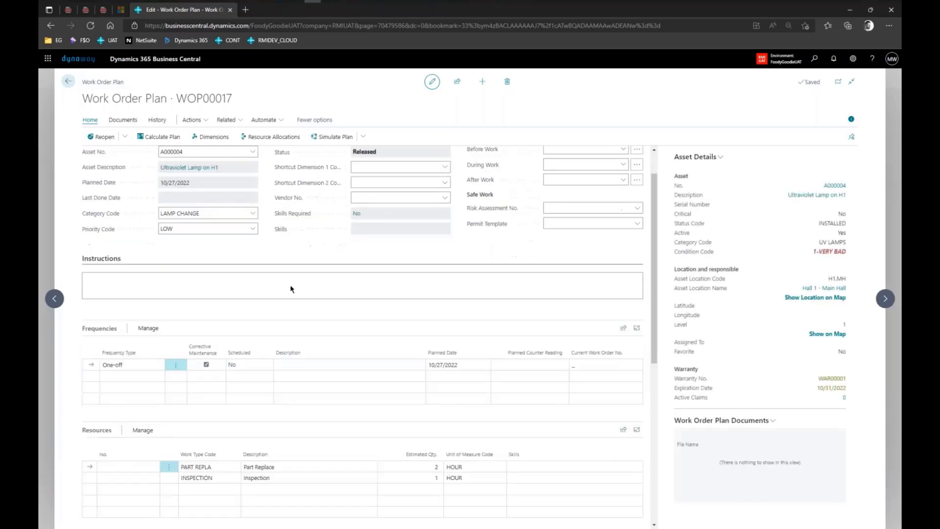
left_click(461, 292)
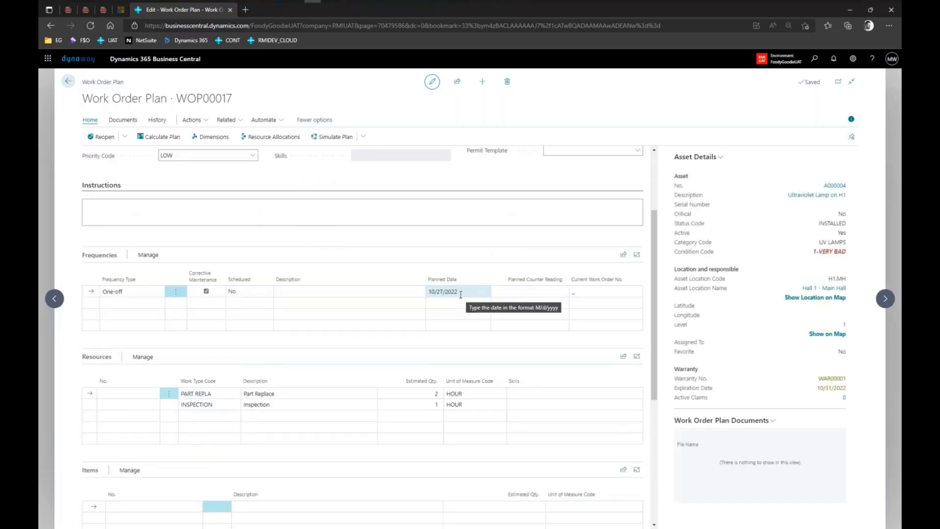
scroll(343, 313, "down", 1)
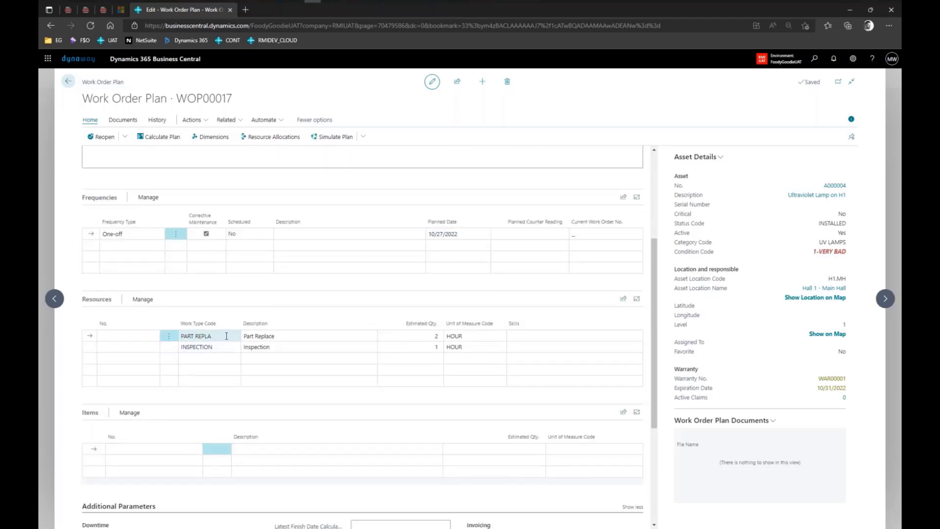
left_click(228, 337)
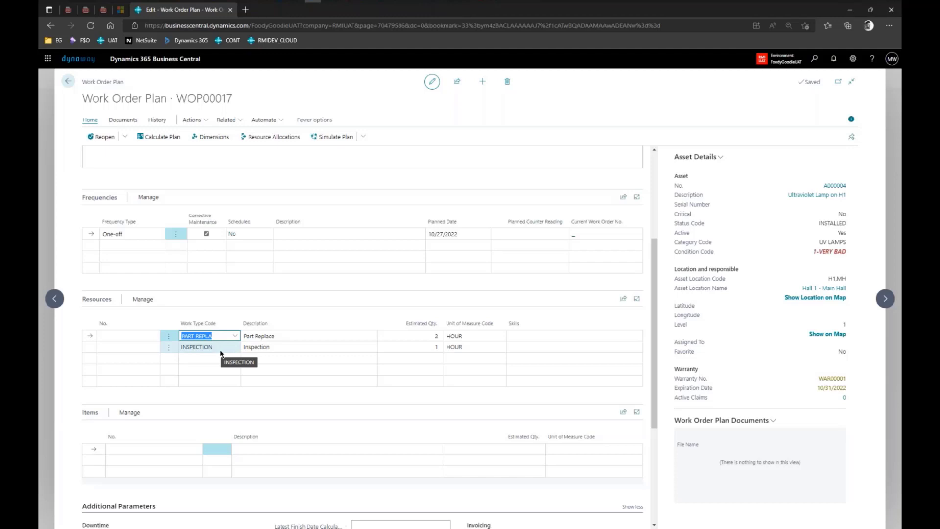
left_click(219, 349)
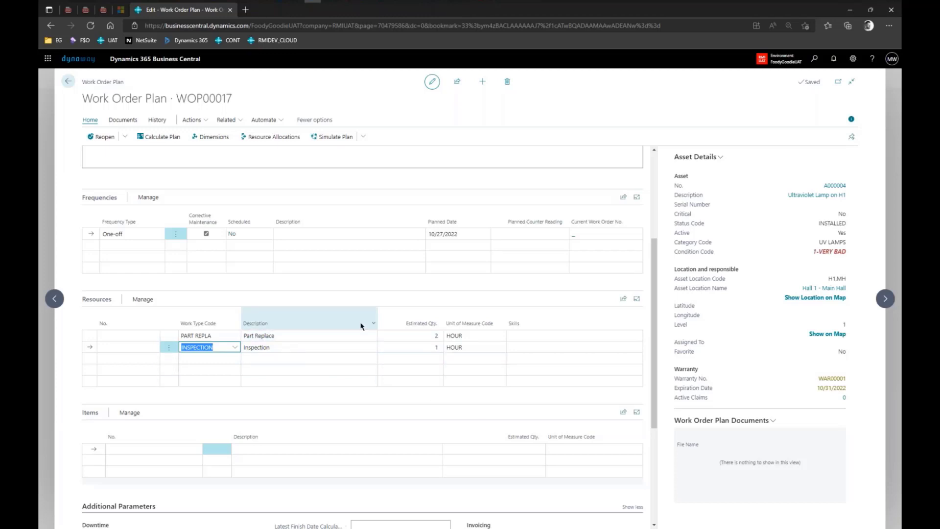
scroll(361, 325, "up", 2)
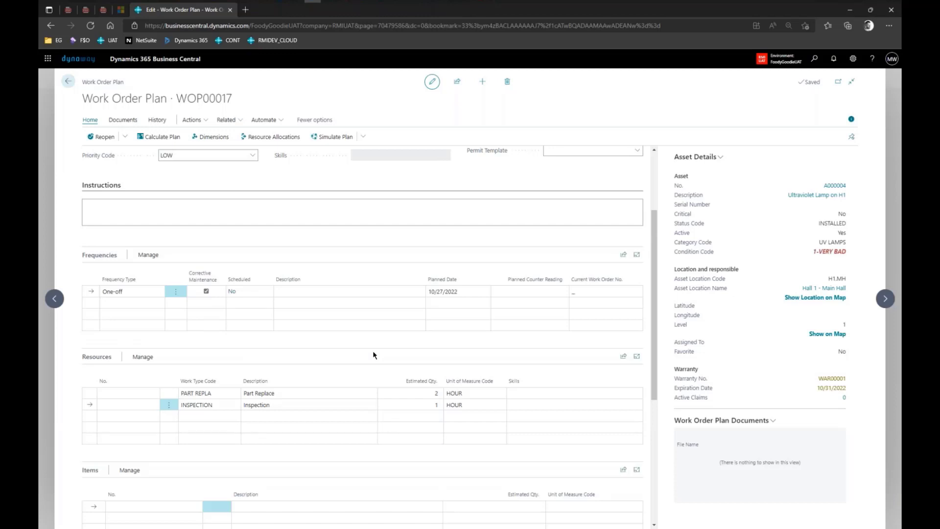
scroll(373, 354, "up", 2)
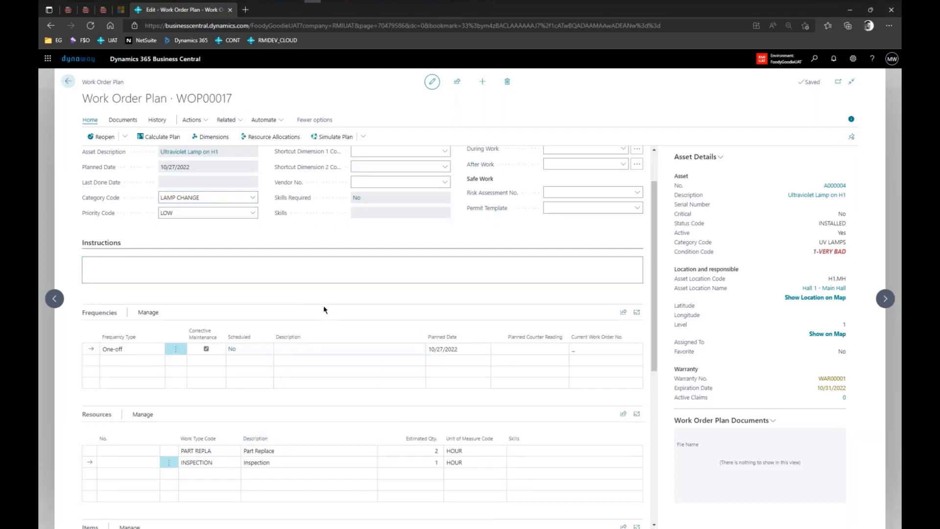
scroll(323, 327, "up", 2)
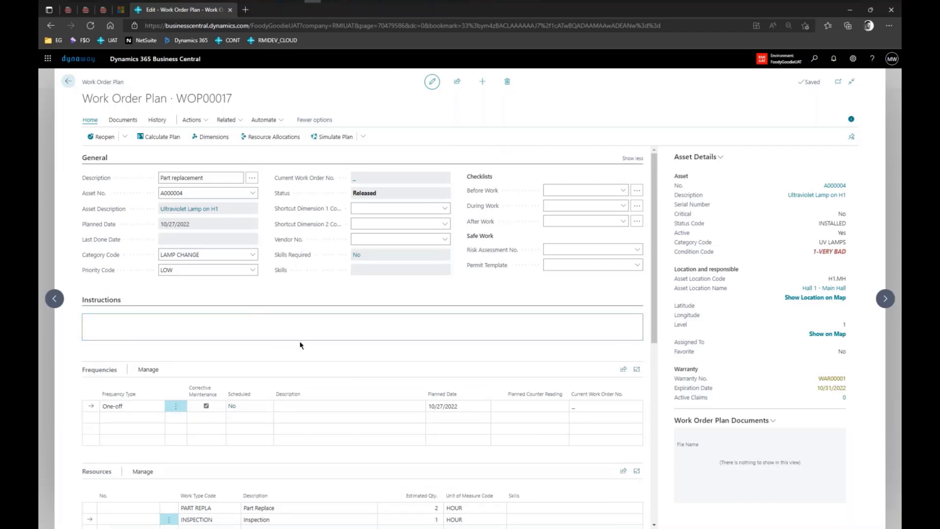
Open the plan's Resource Allocations and add a line with work type PART REPLA.
left_click(291, 140)
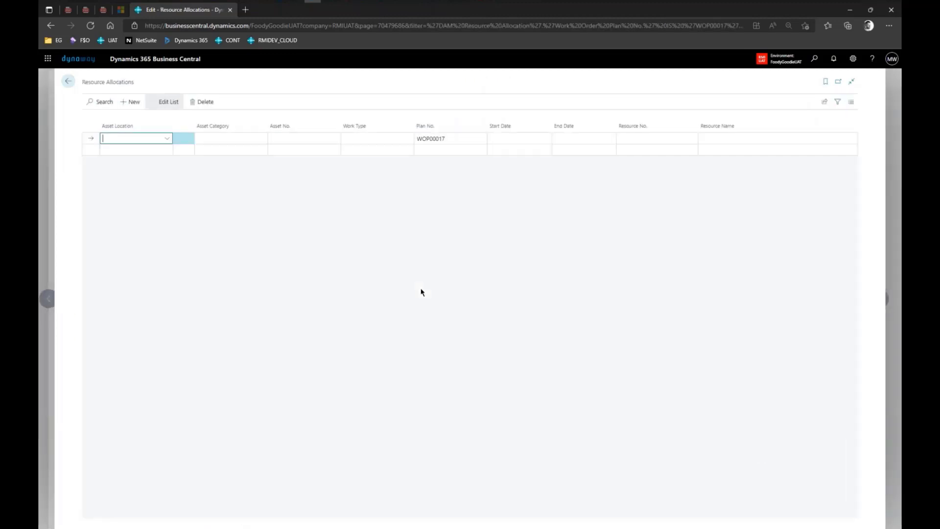
left_click(460, 138)
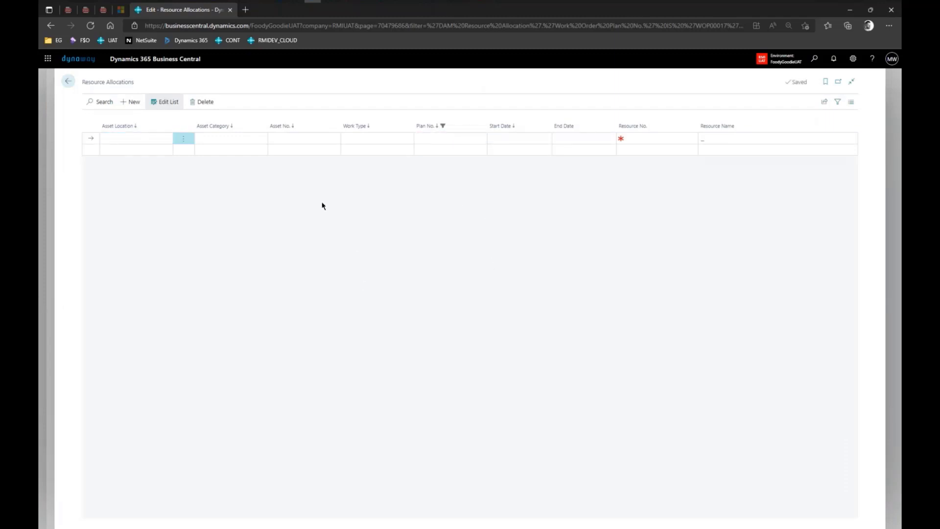
left_click(384, 138)
left_click(409, 141)
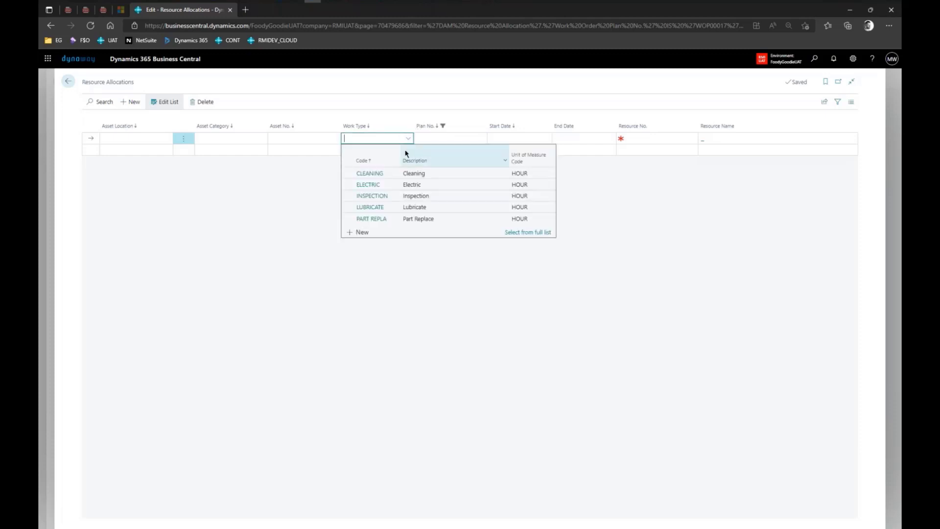
left_click(381, 220)
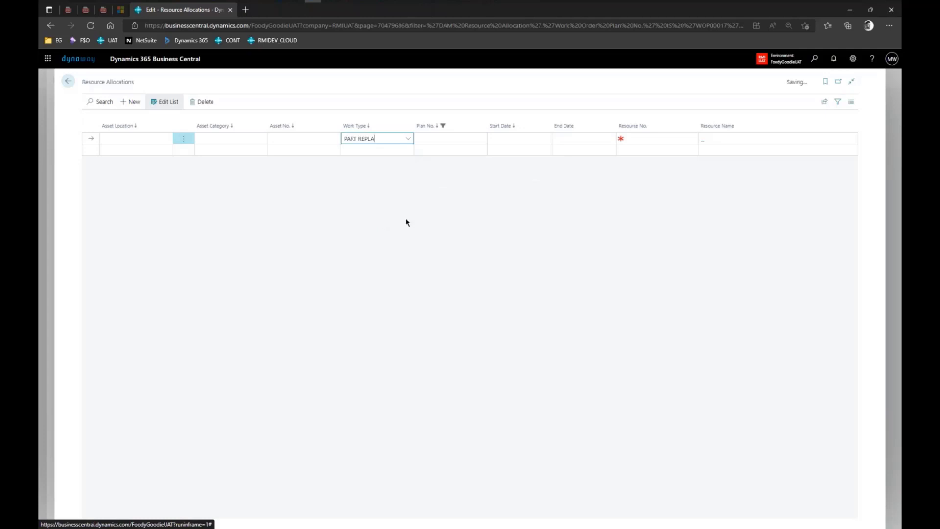
Date the PART REPLA line 10/1/2022–10/31/2022 and assign resource DC.
left_click(531, 137)
left_click(574, 173)
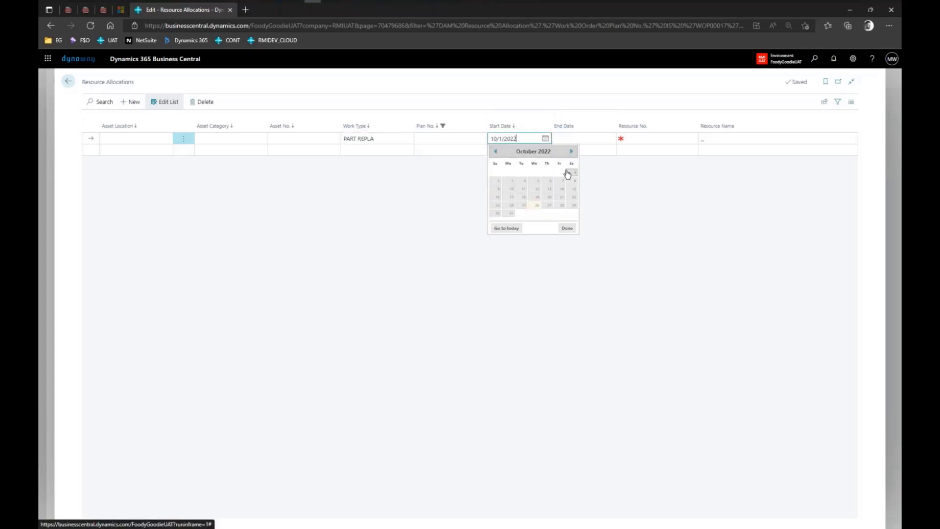
left_click(573, 136)
left_click(576, 217)
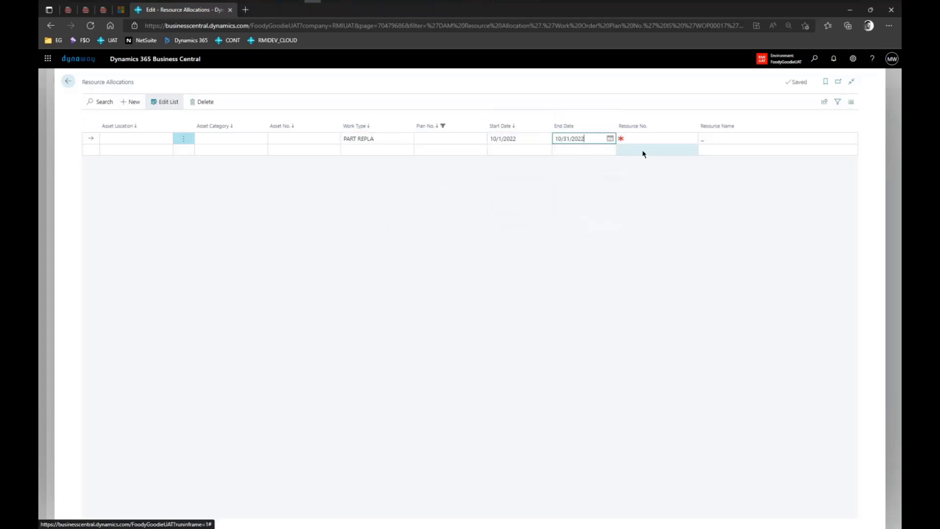
left_click(655, 138)
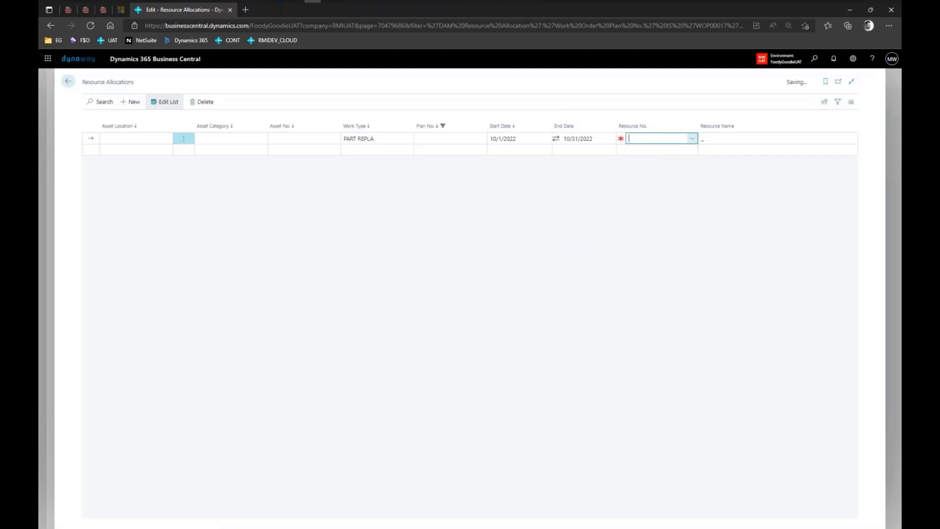
left_click(692, 138)
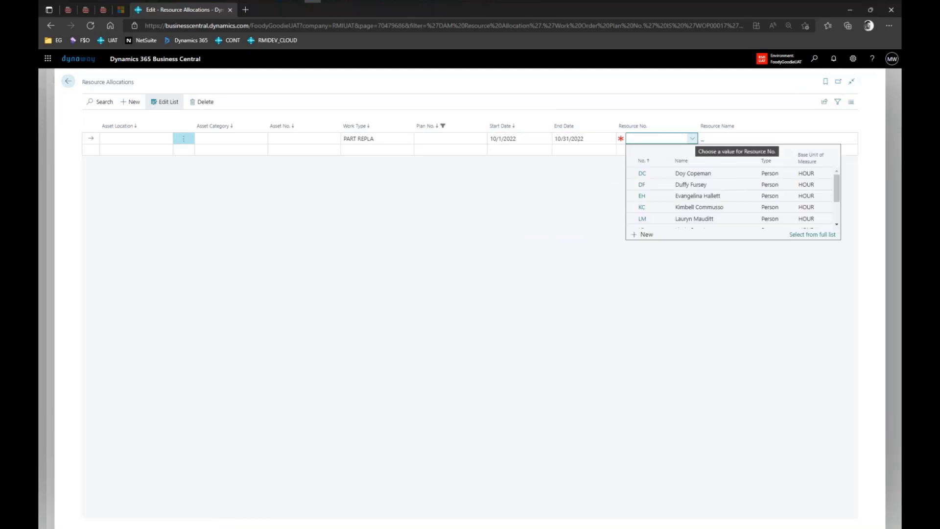
left_click(641, 173)
left_click(364, 154)
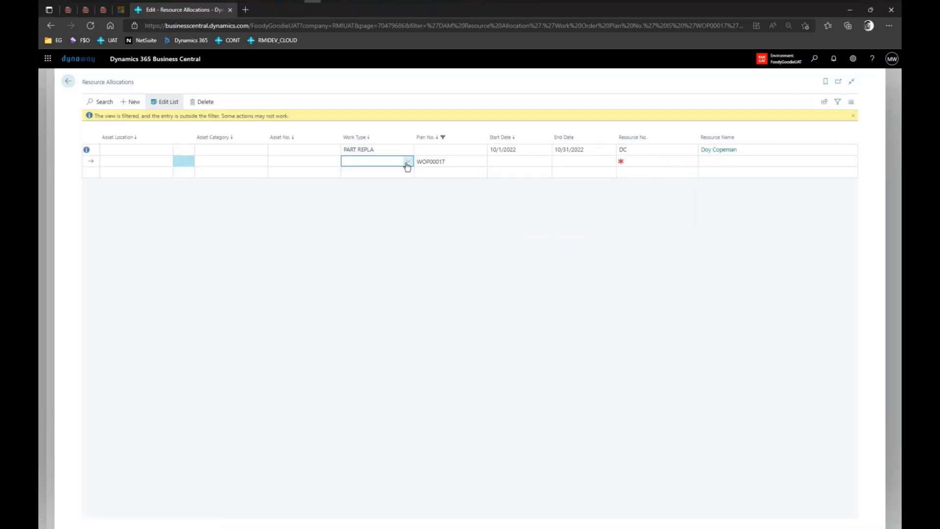
Set the new line's work type to INSPECTION and clear its plan number.
left_click(407, 163)
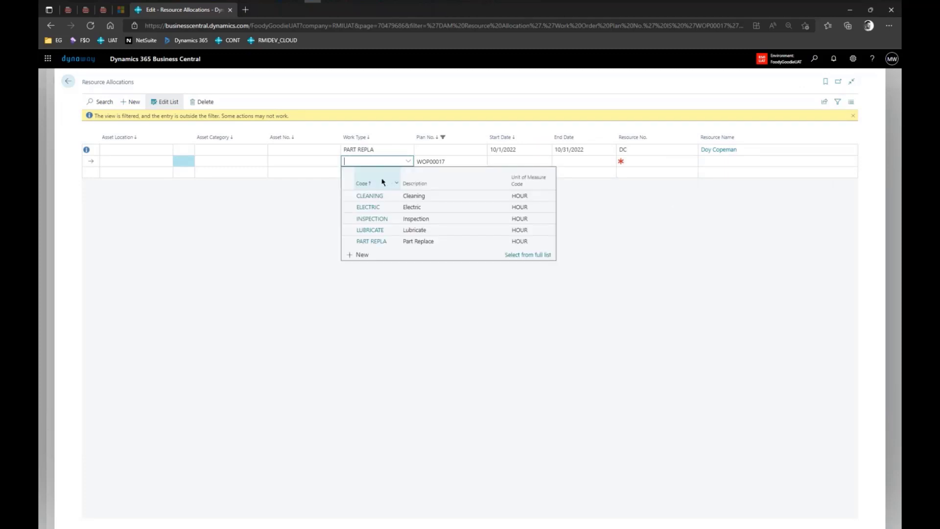
left_click(379, 219)
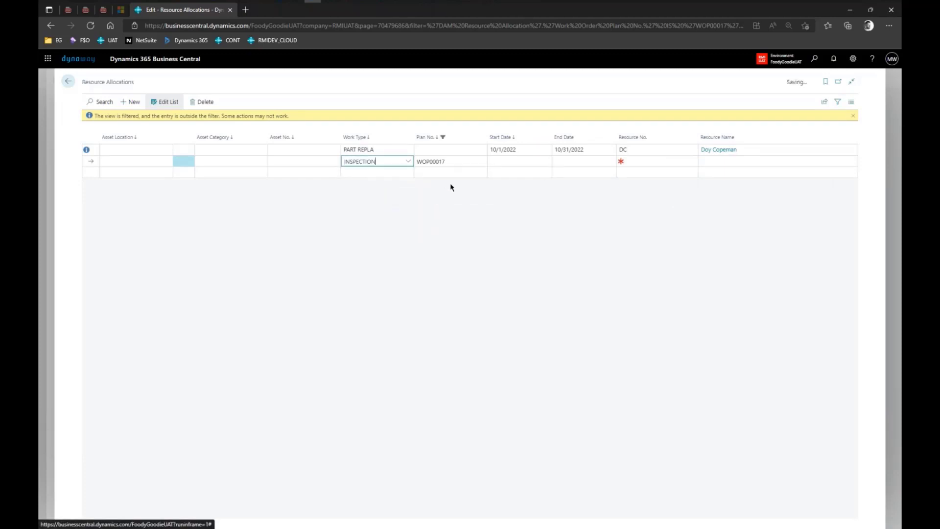
left_click(466, 163)
key("Delete")
Date the INSPECTION line 10/1/2022–10/31/2022 and assign resource KC.
left_click(525, 162)
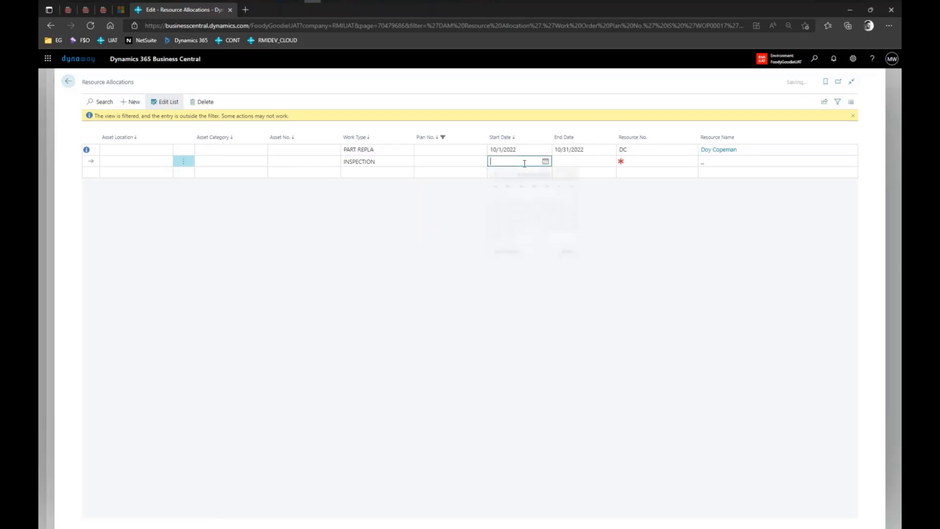
left_click(574, 196)
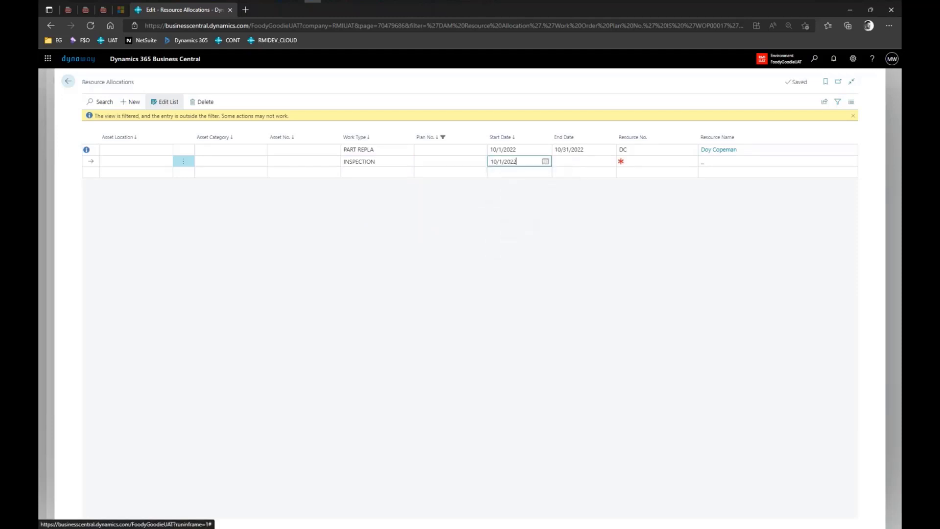
left_click(590, 164)
left_click(574, 235)
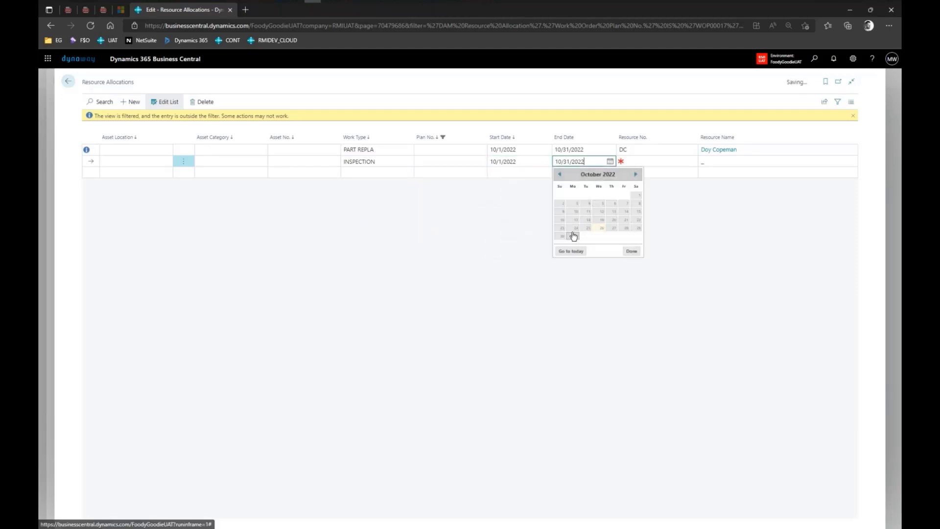
left_click(673, 161)
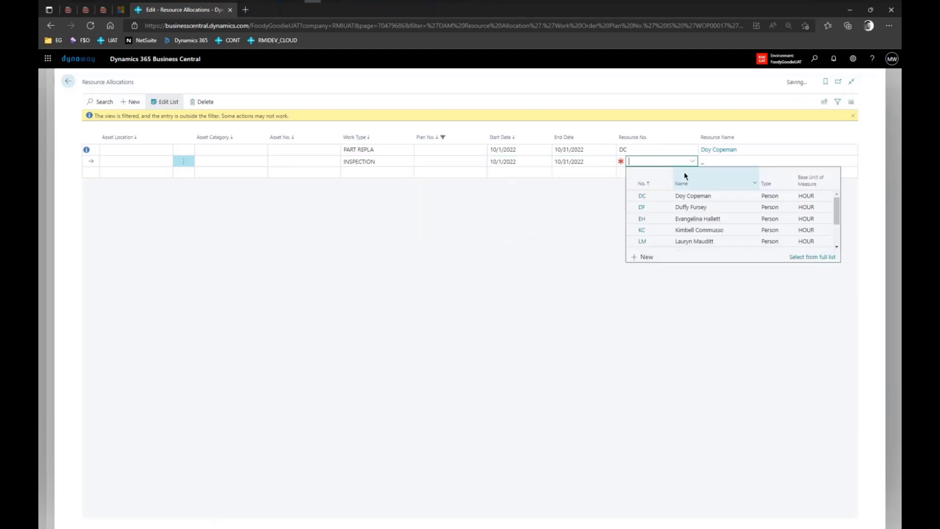
left_click(642, 232)
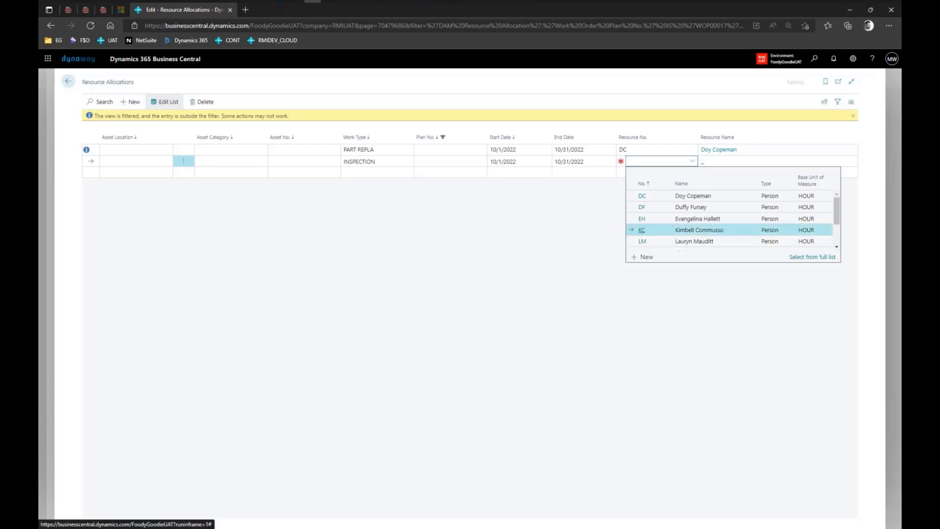
left_click(680, 265)
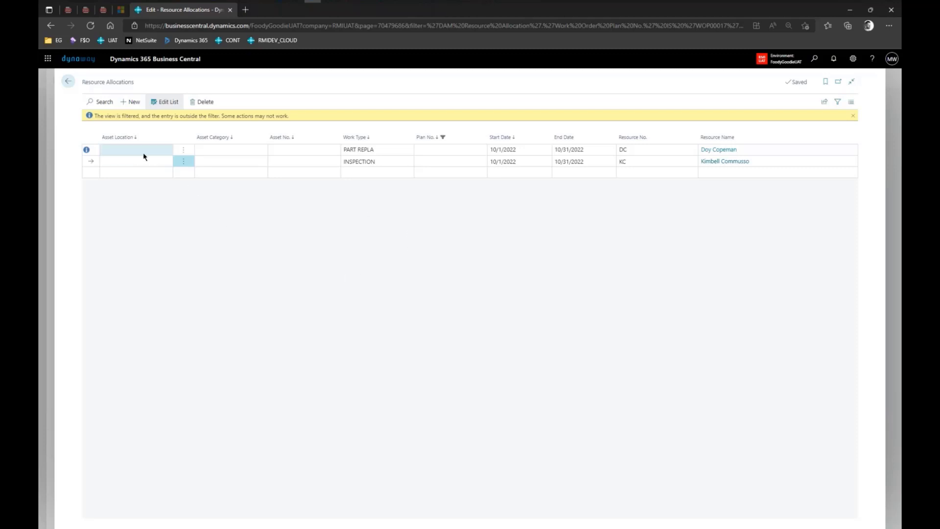
Review the first line's resource, then return to work order plan WOP00017.
left_click(132, 140)
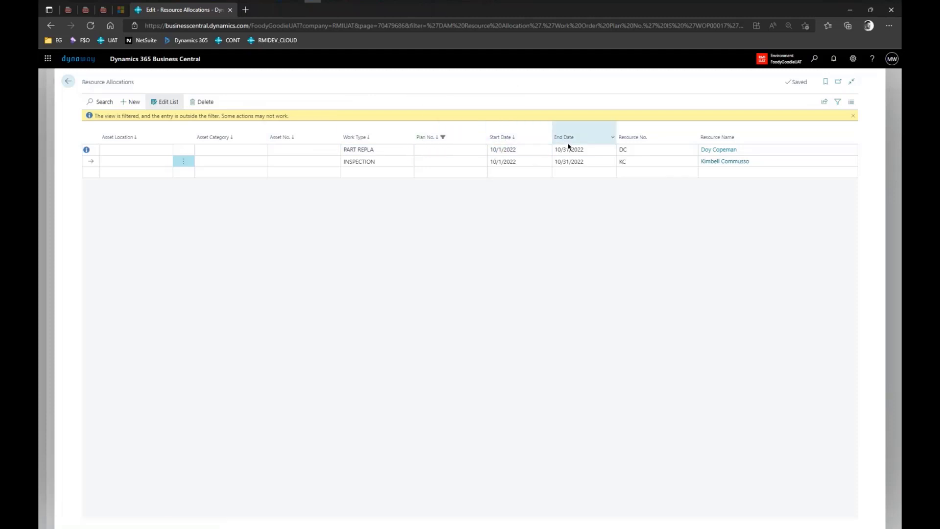
left_click(635, 153)
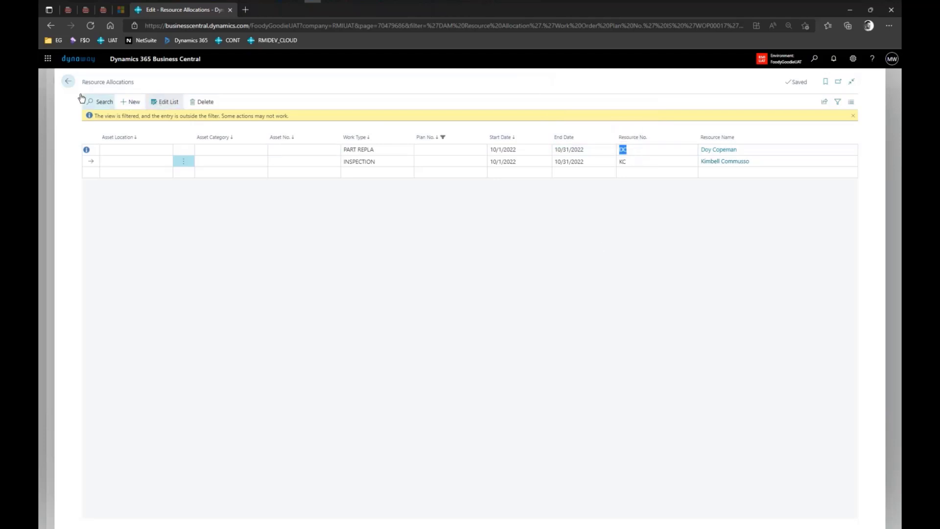
left_click(68, 81)
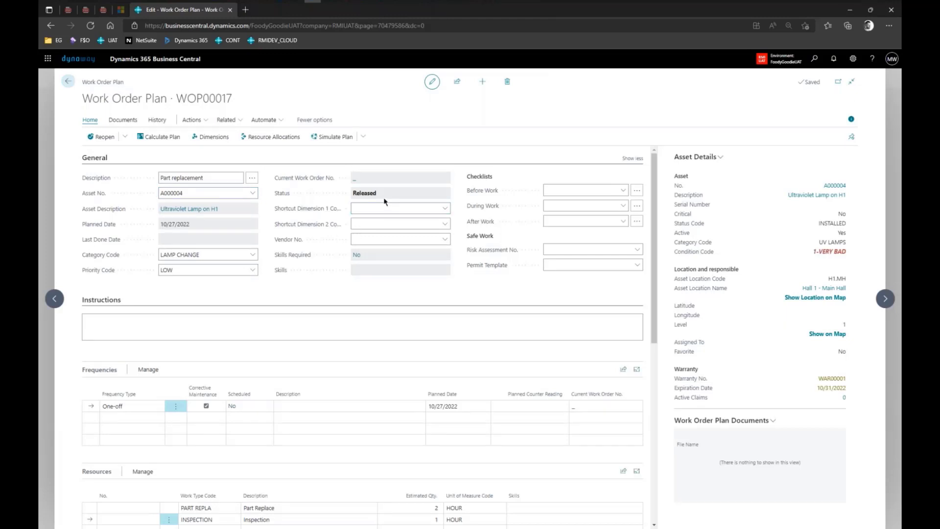
Scroll to WOP00017's resource lines: PART REPLA (2 HOUR) and INSPECTION (1 HOUR).
scroll(382, 198, "down", 3)
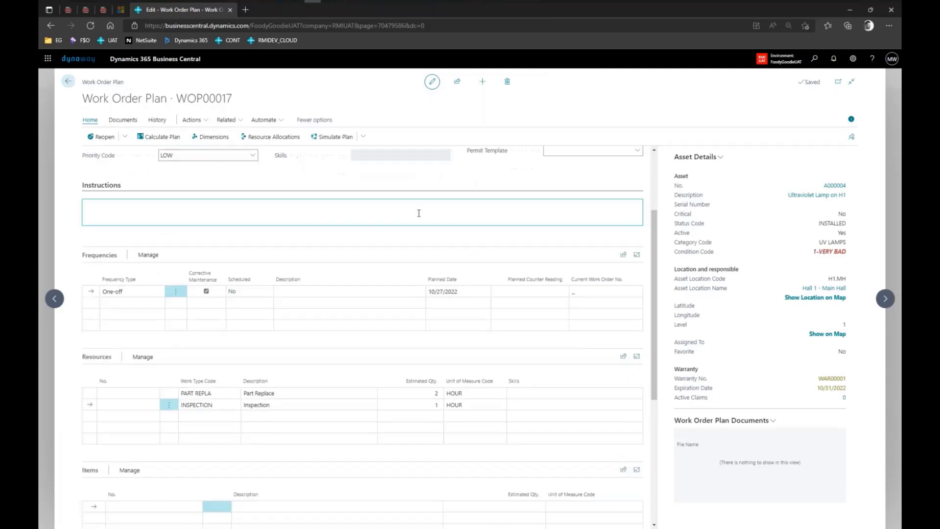
scroll(419, 213, "down", 2)
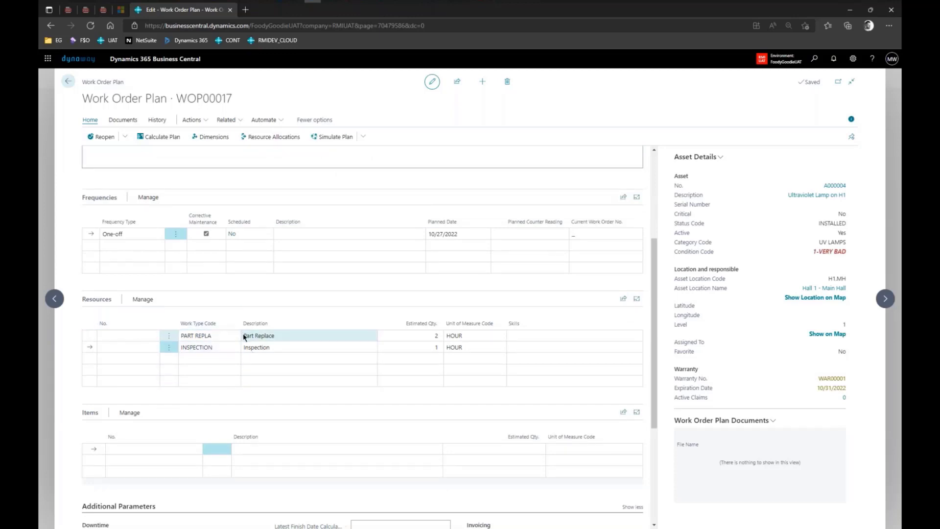
mouse_move(174, 319)
left_mouse_down()
mouse_move(173, 339)
mouse_move(216, 362)
left_mouse_up()
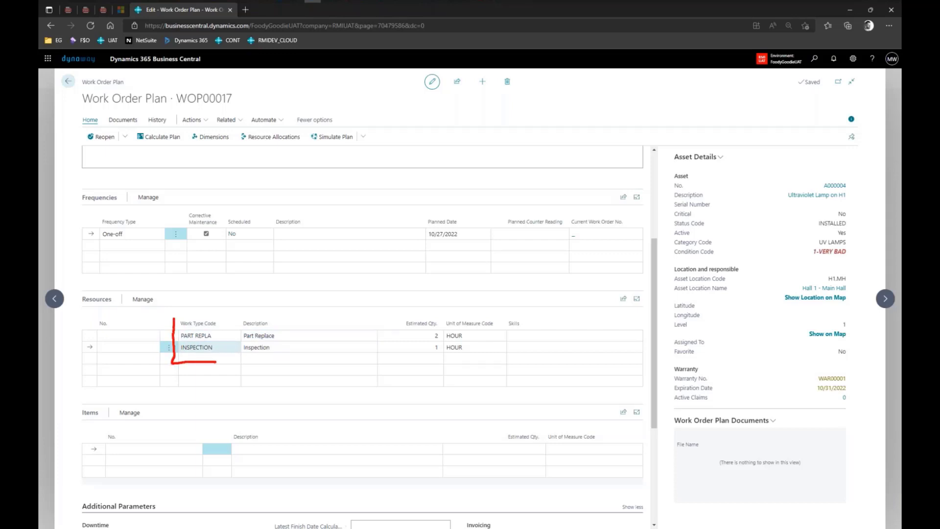
key("Escape")
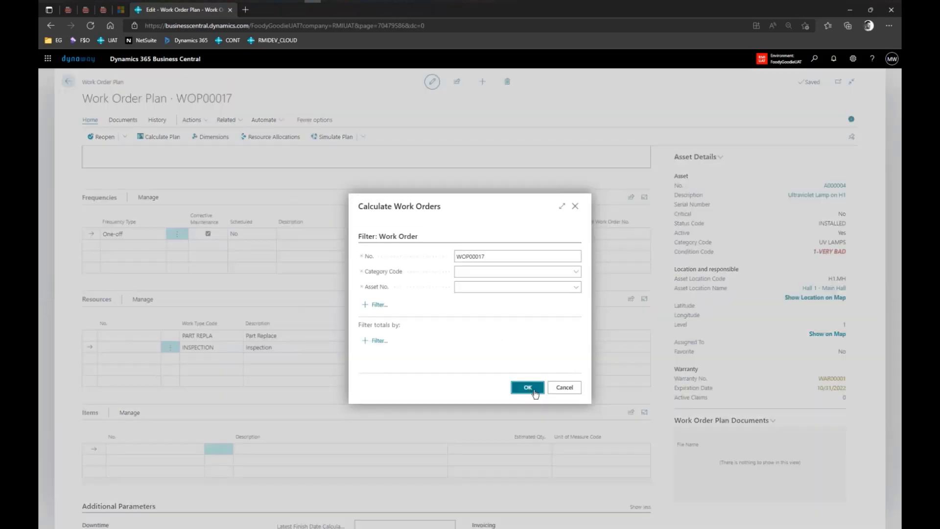
Calculate plan WOP00017, confirm the work order changes, and dismiss the '1 plans calculated' message.
left_click(534, 387)
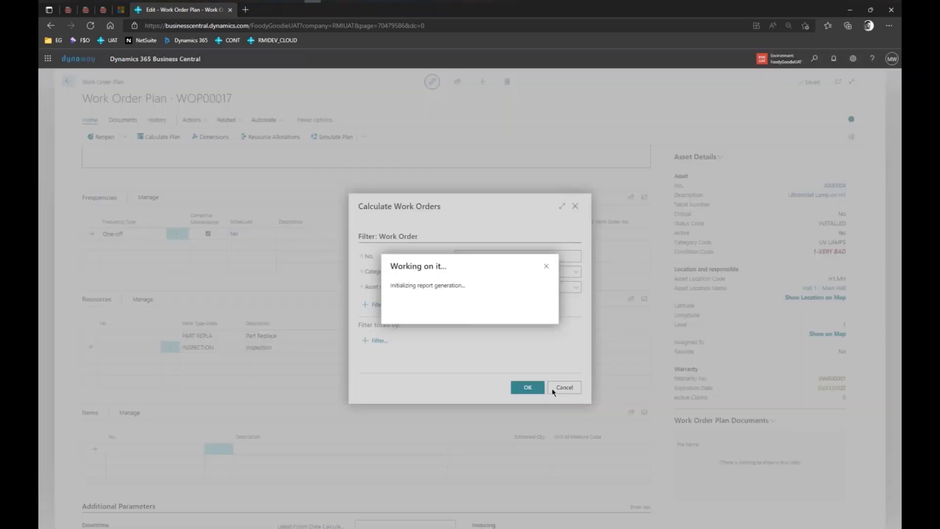
left_click(589, 364)
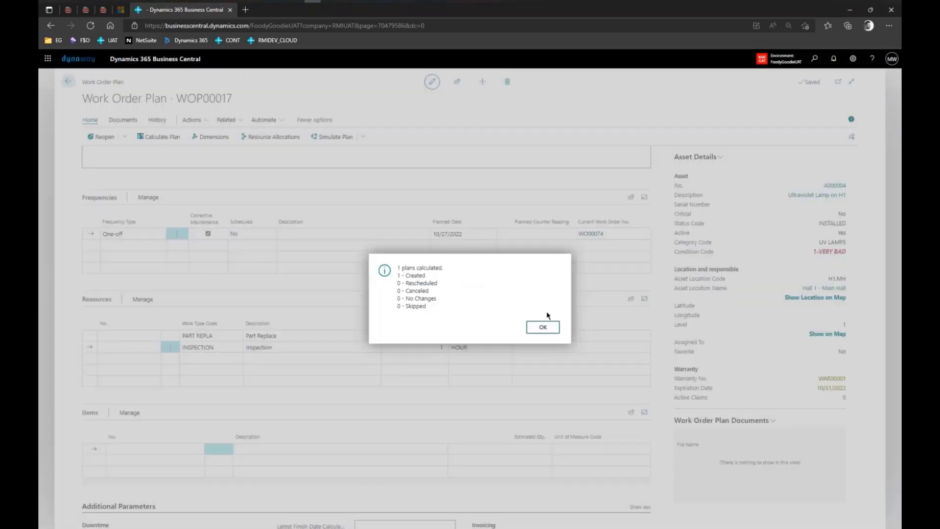
left_click(542, 328)
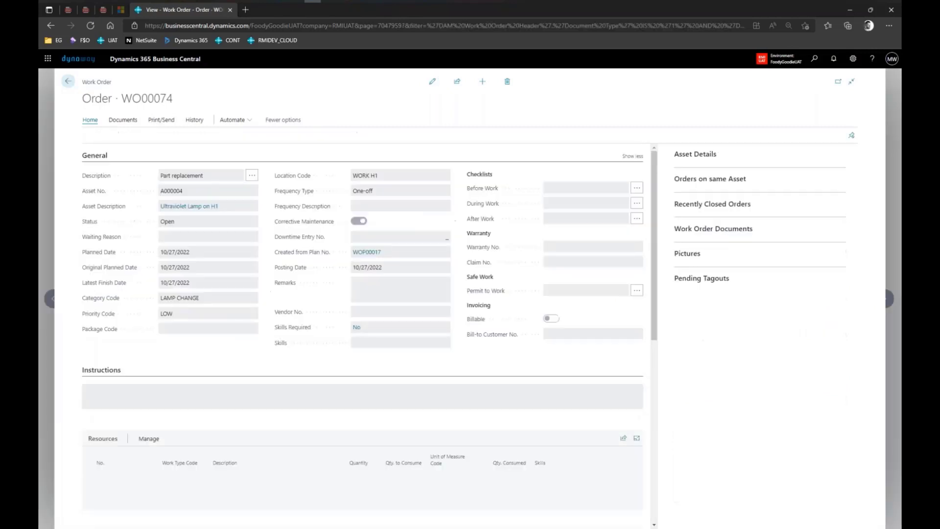
Review WO00074's DC and KC resource lines, then go back to plan WOP00017.
scroll(380, 311, "down", 1)
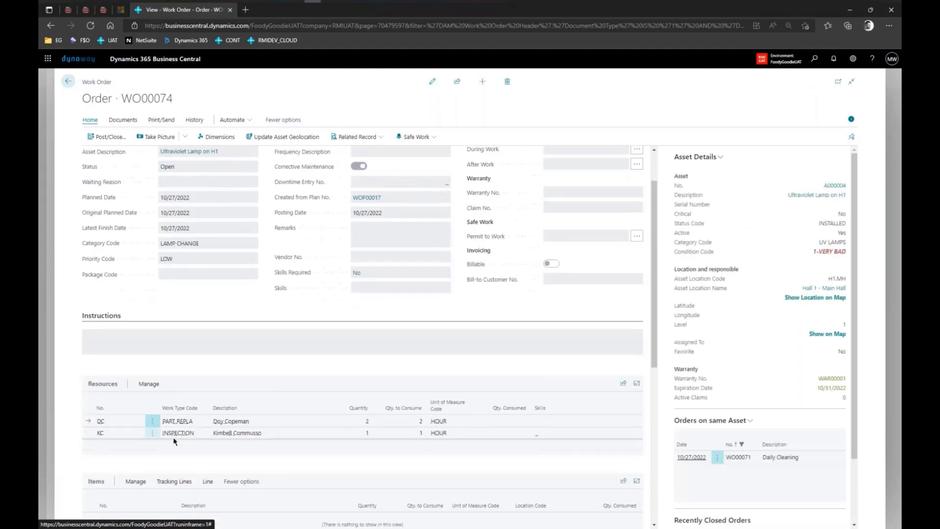
mouse_move(91, 410)
left_mouse_down()
mouse_move(90, 441)
mouse_move(219, 445)
left_mouse_up()
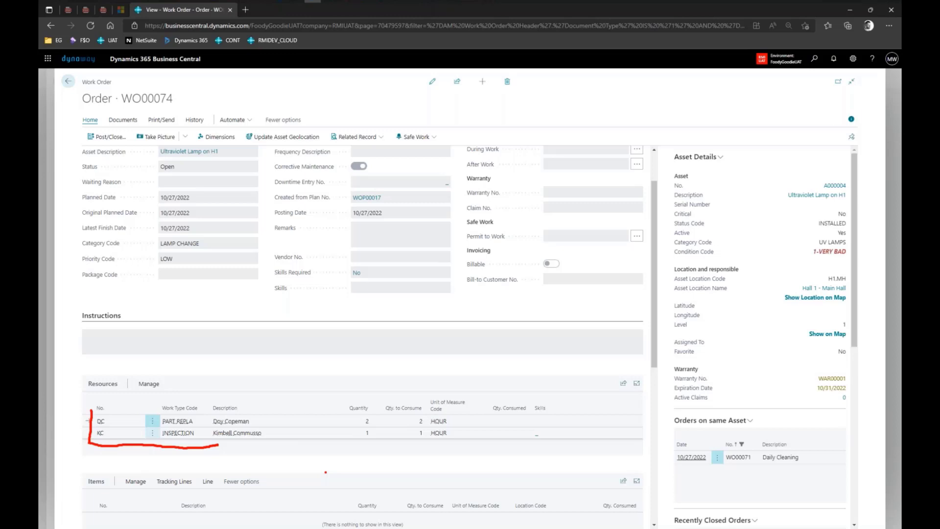
key("Escape")
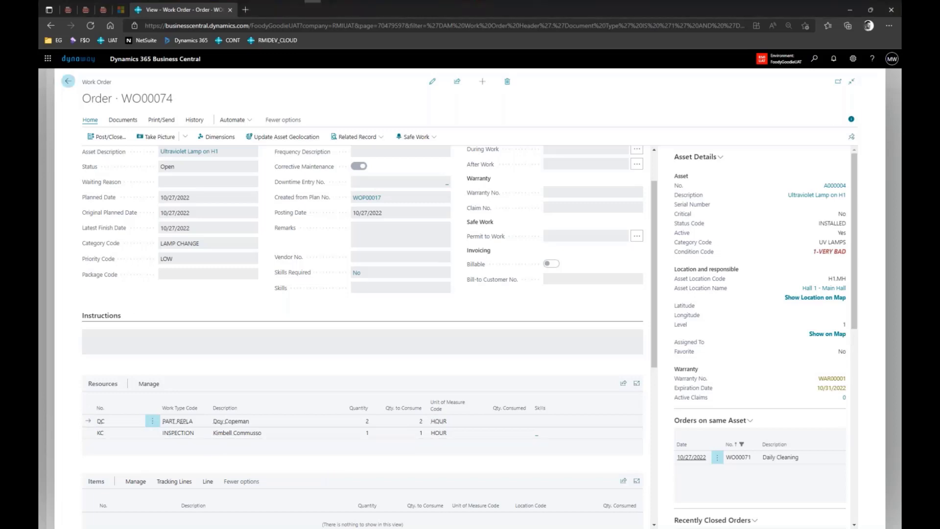
left_click(68, 84)
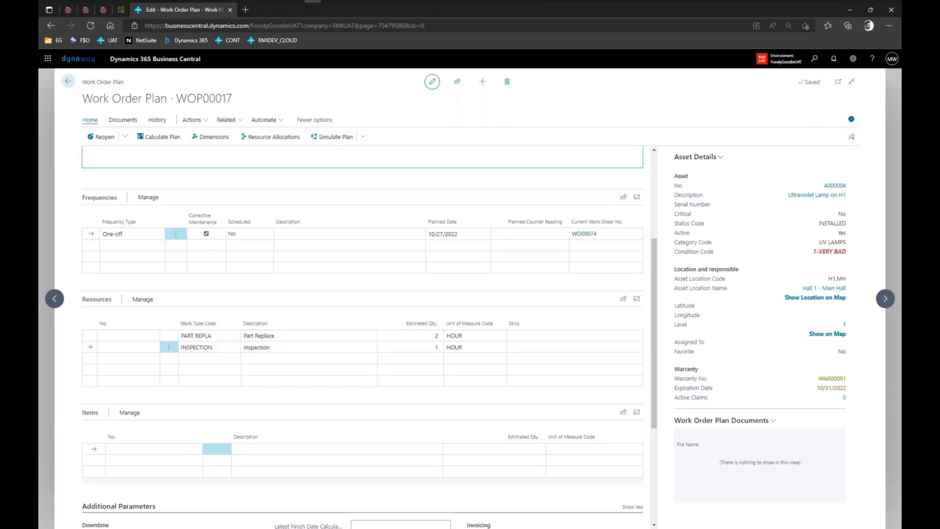
left_click(274, 138)
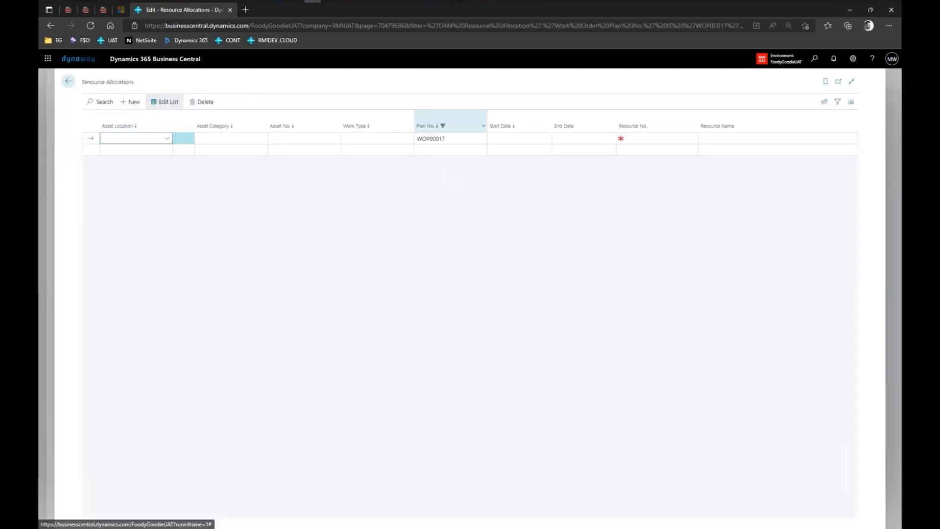
left_click(483, 126)
left_click(630, 272)
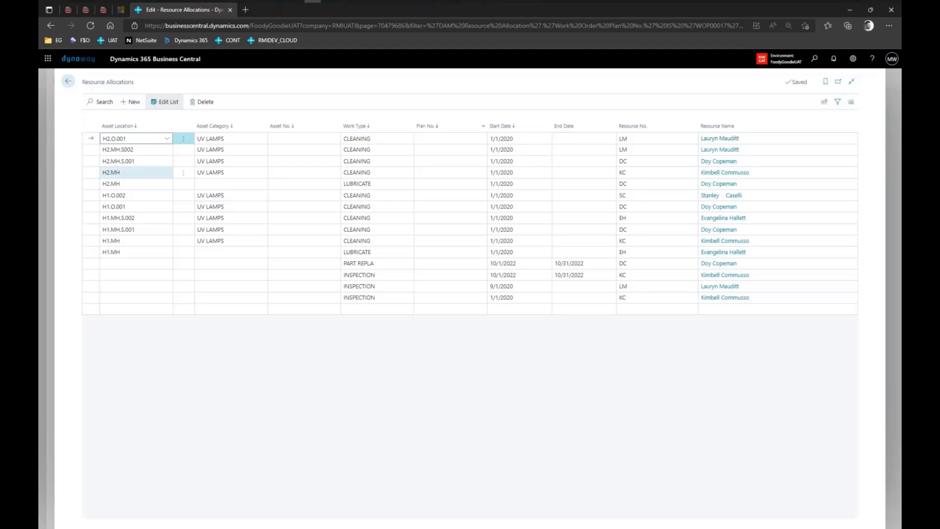
left_click(70, 84)
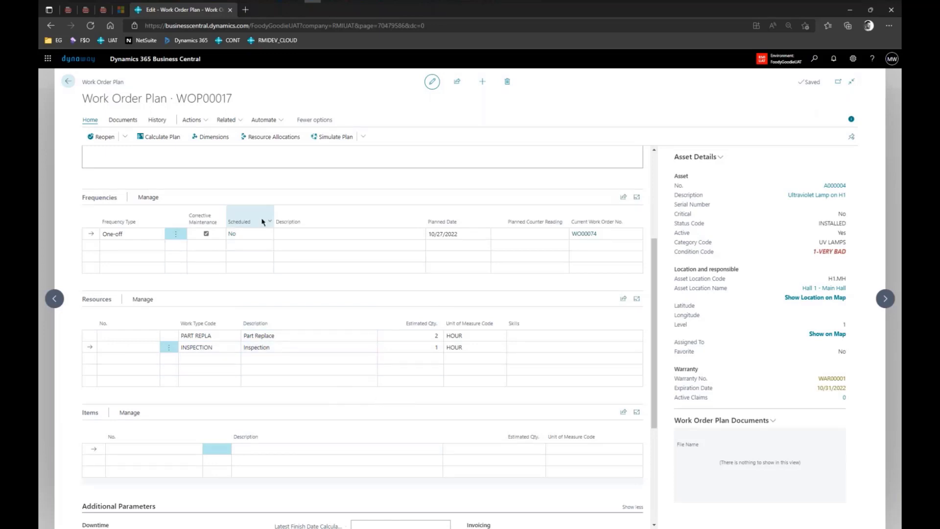
Return via the Work Order Plans list to the Asset Manager home page and show Work Orders.
left_click(70, 84)
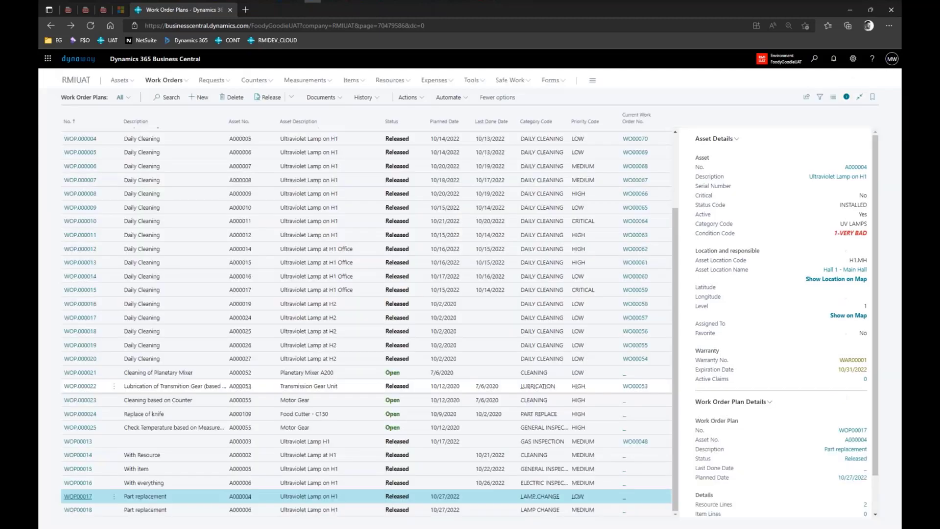
left_click(78, 81)
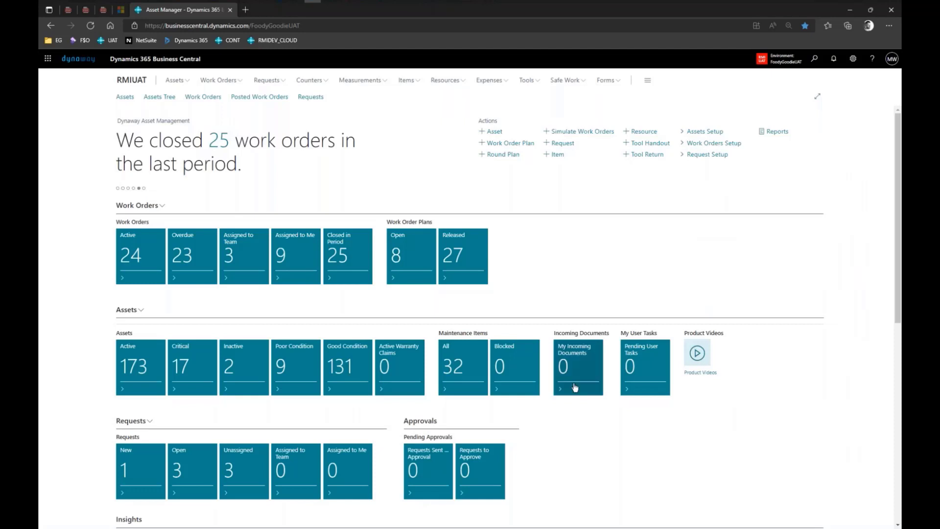
left_click(240, 81)
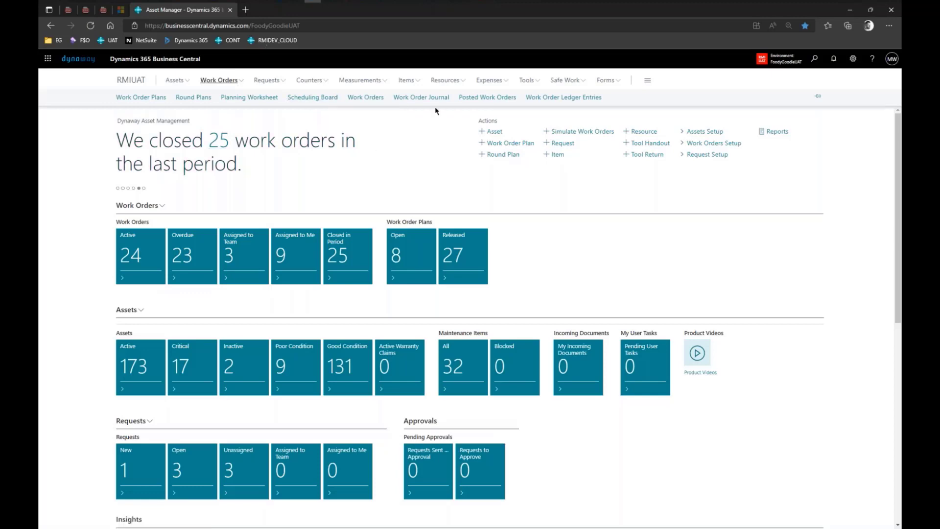
left_click(815, 59)
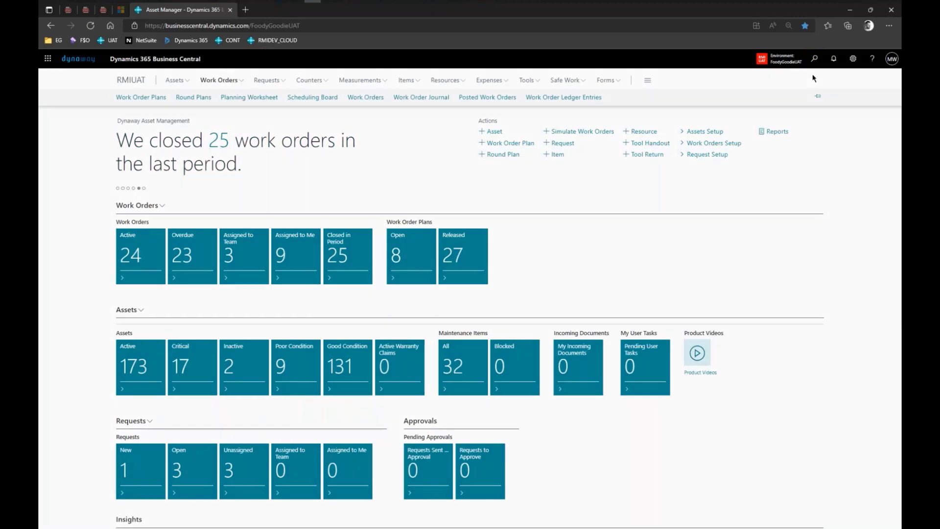
Search 'scheduling board', open Scheduling Board Setup, and scroll through its sections.
type("schedul9ing boar")
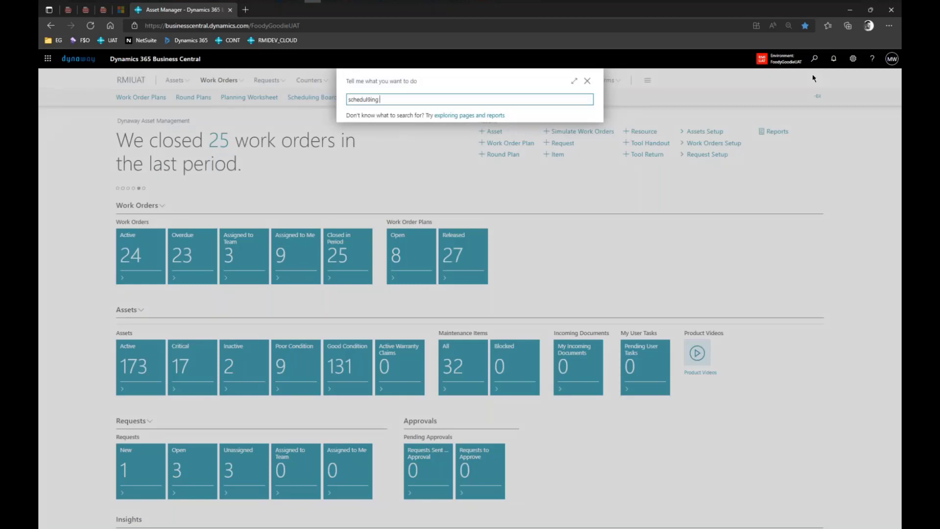
key("BackSpace")
key("BackSpace")
type("ing board")
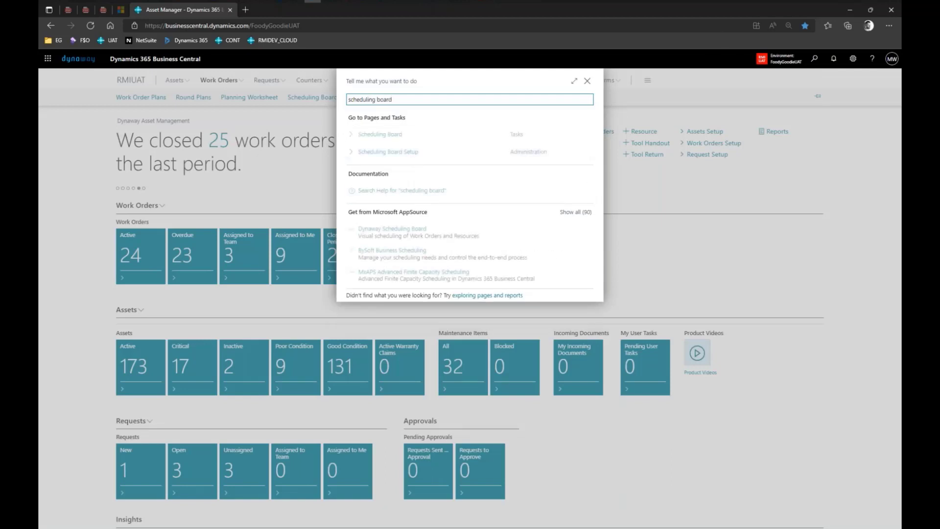
left_click(417, 154)
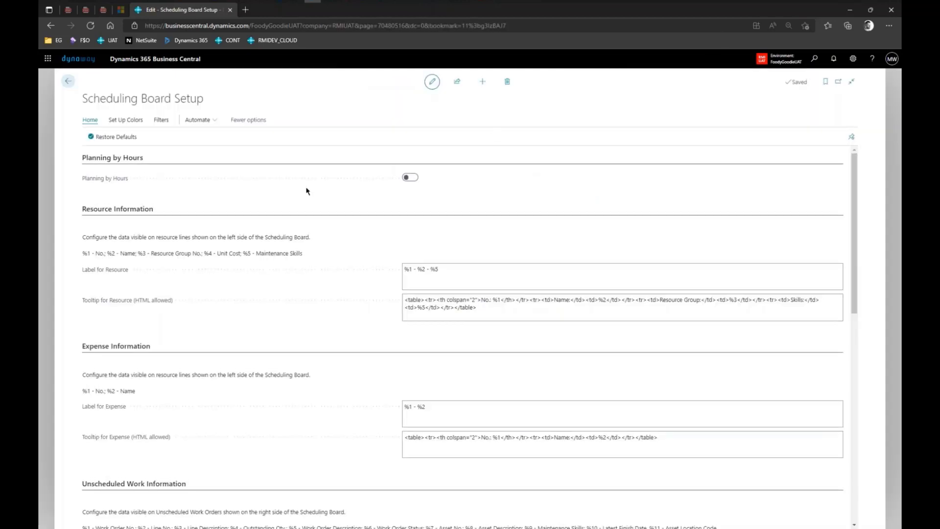
scroll(356, 180, "down", 5)
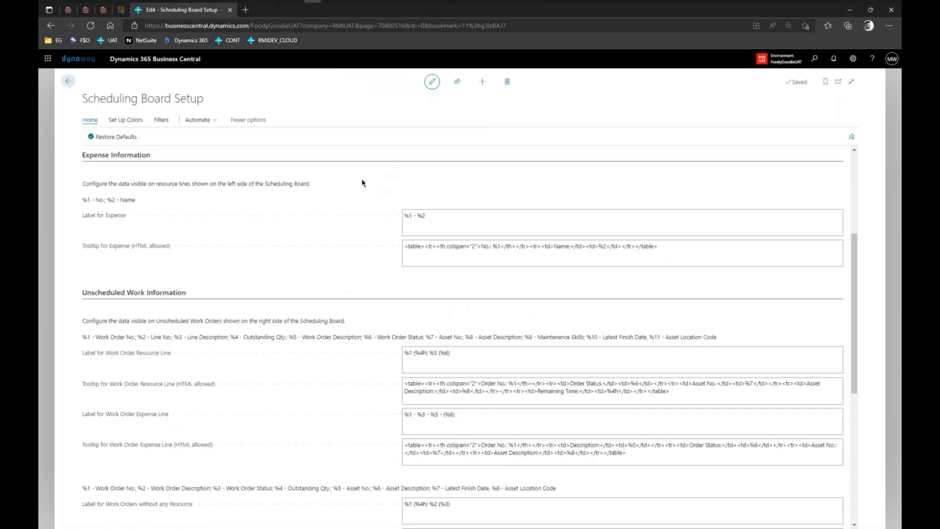
scroll(363, 182, "down", 5)
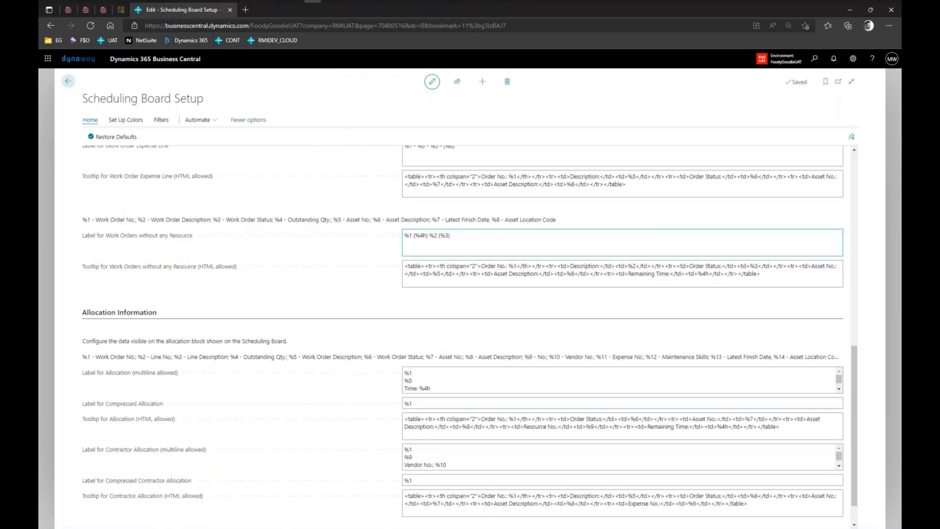
scroll(508, 411, "down", 1)
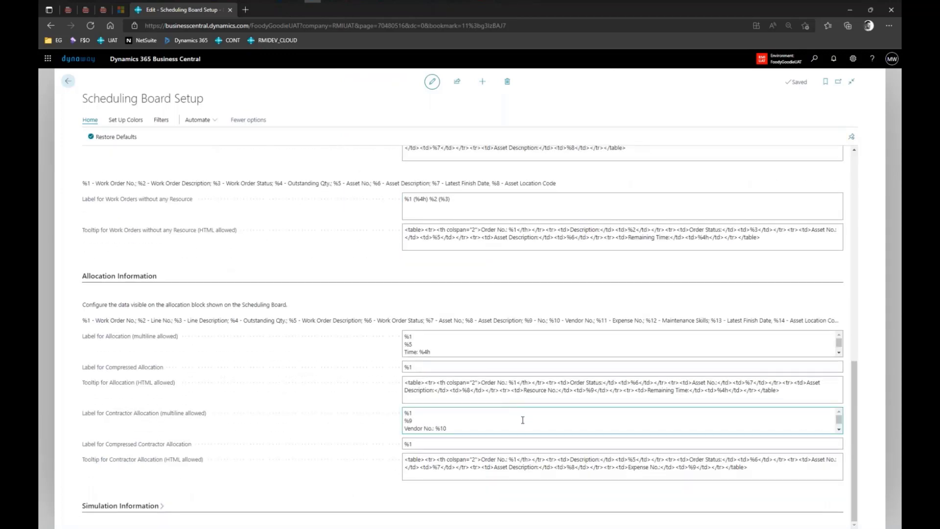
scroll(523, 420, "up", 6)
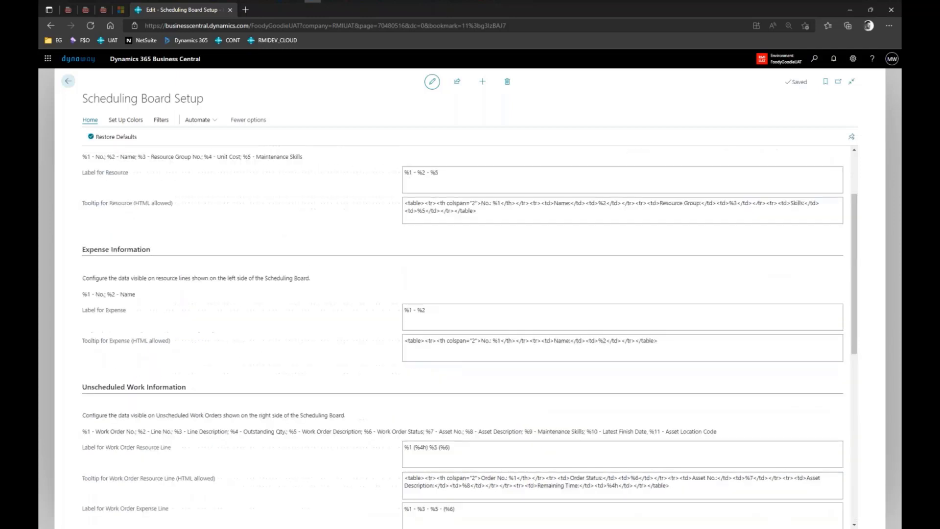
scroll(430, 351, "up", 2)
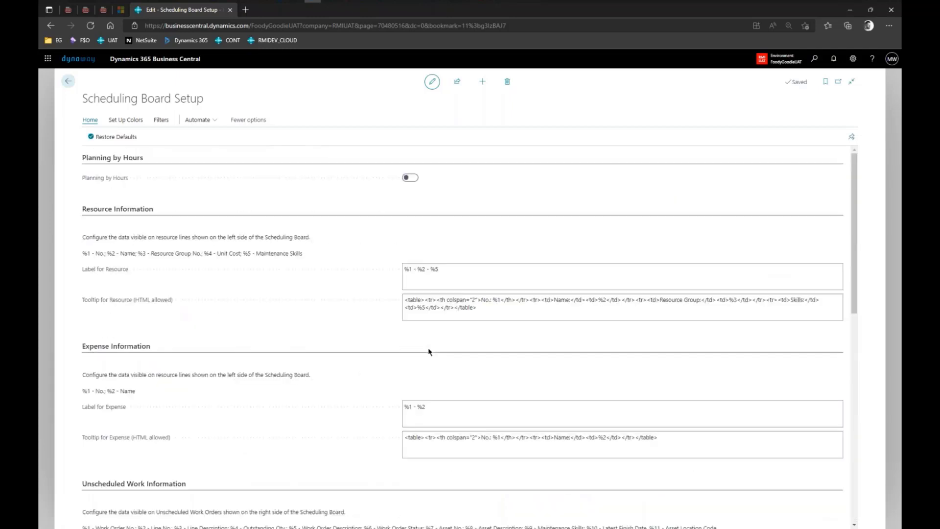
scroll(360, 281, "down", 1)
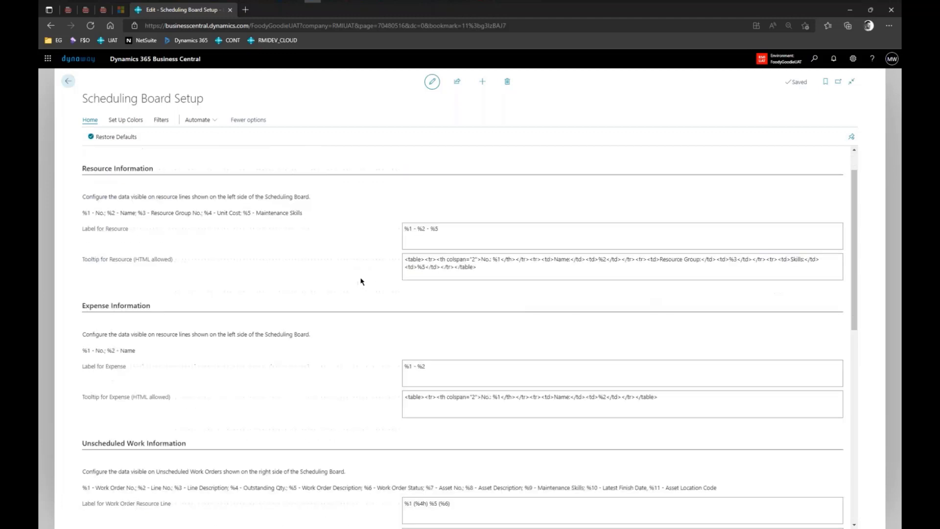
left_click_drag(403, 212, 446, 214)
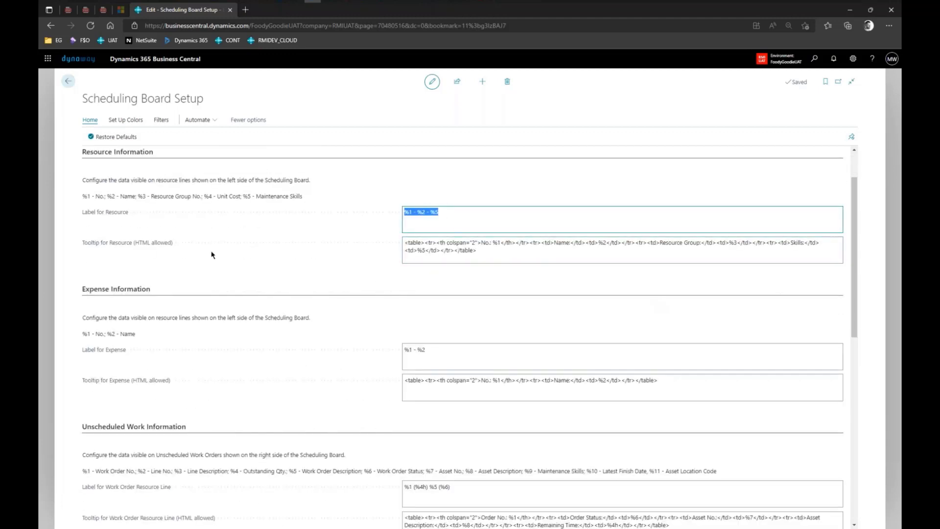
mouse_move(104, 216)
left_click_drag(510, 249, 405, 243)
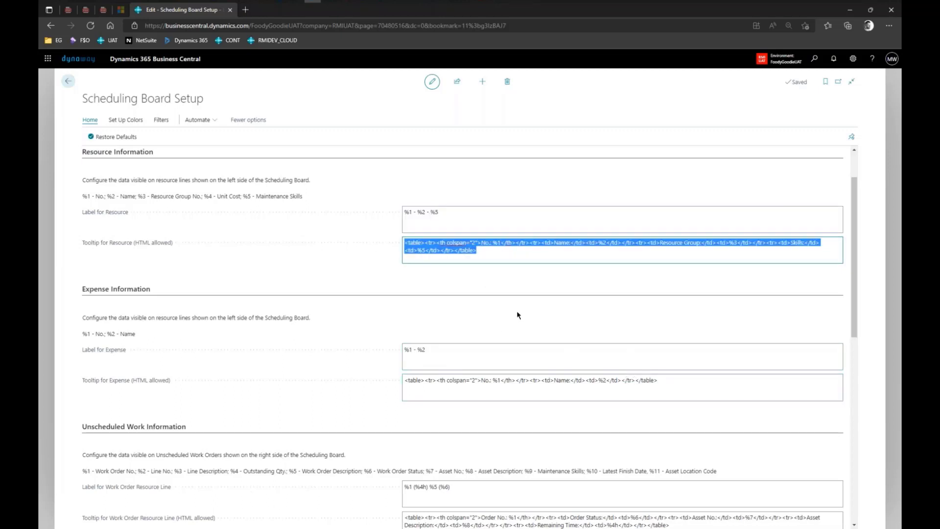
scroll(516, 311, "down", 1)
left_click(496, 198)
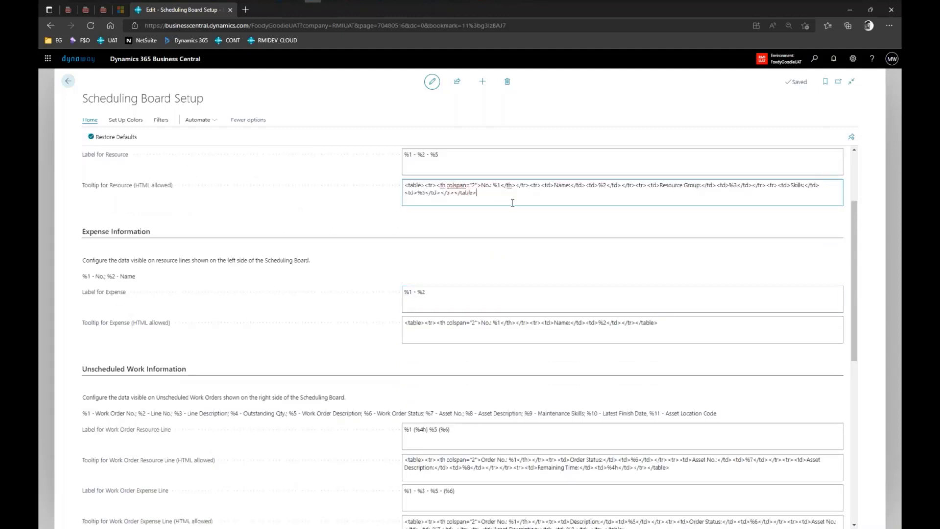
left_click_drag(499, 197, 356, 188)
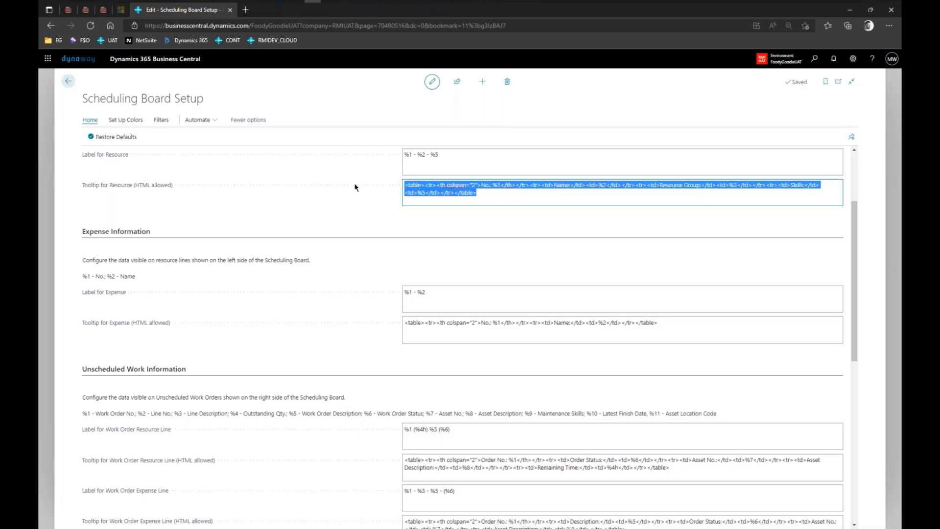
type("kvalcsvkaxvk;dfgv")
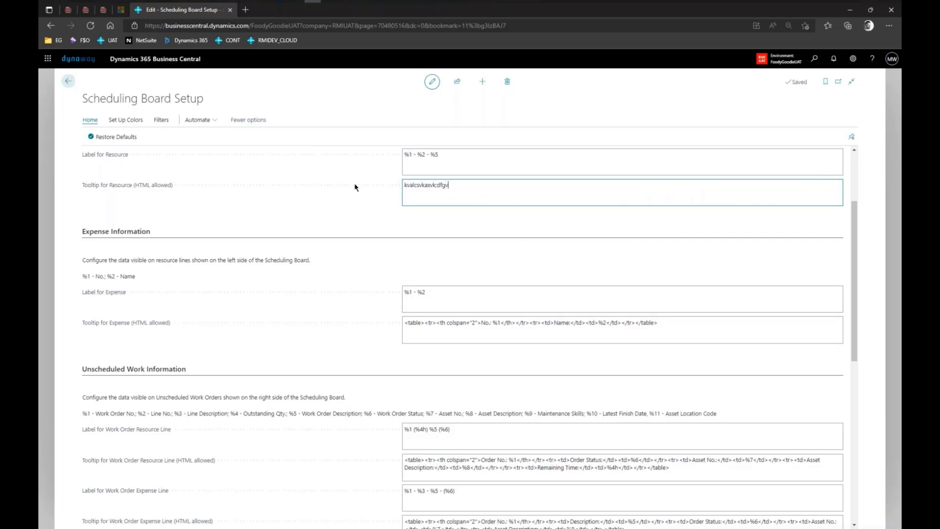
left_click(123, 137)
left_click(461, 306)
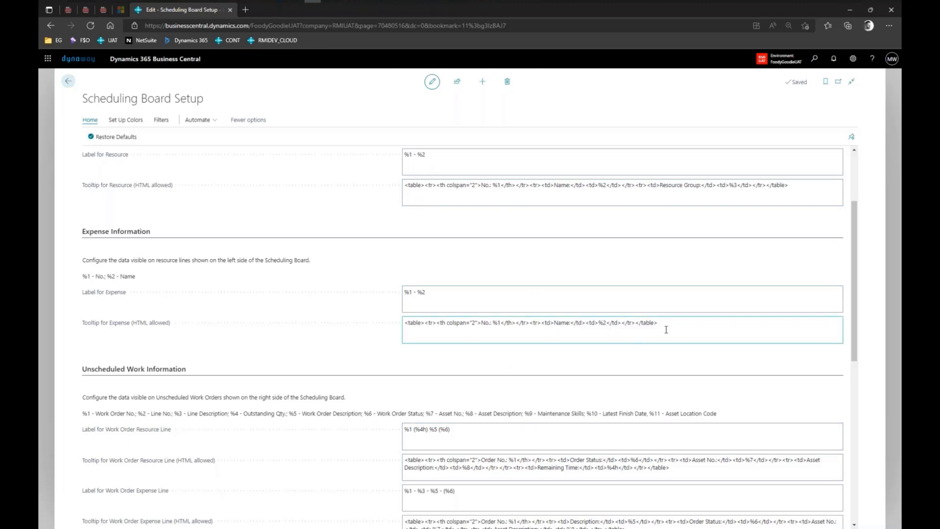
left_click_drag(665, 322, 405, 323)
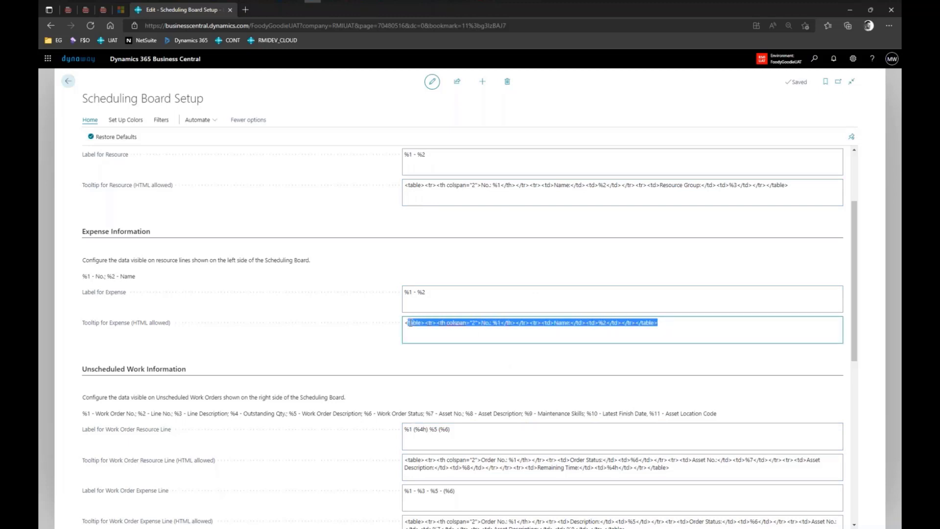
scroll(512, 309, "up", 2)
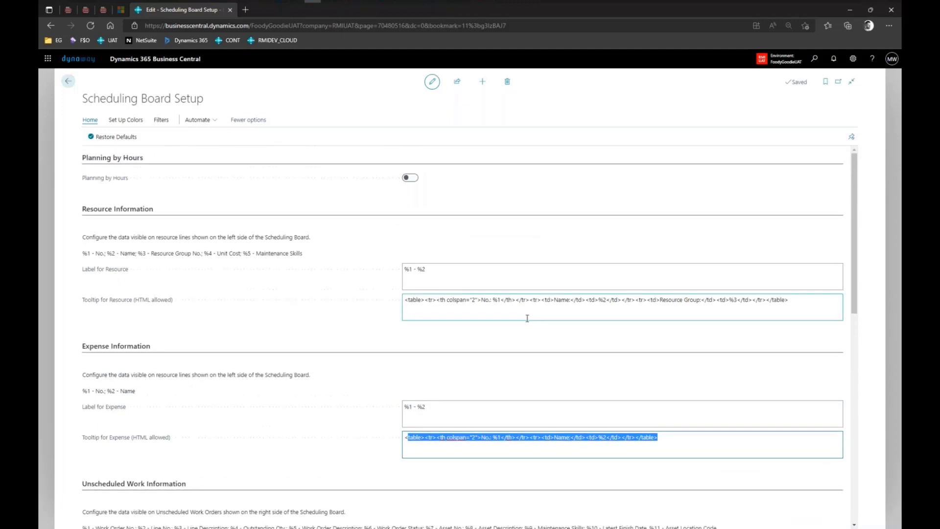
scroll(527, 316, "down", 3)
scroll(532, 323, "down", 3)
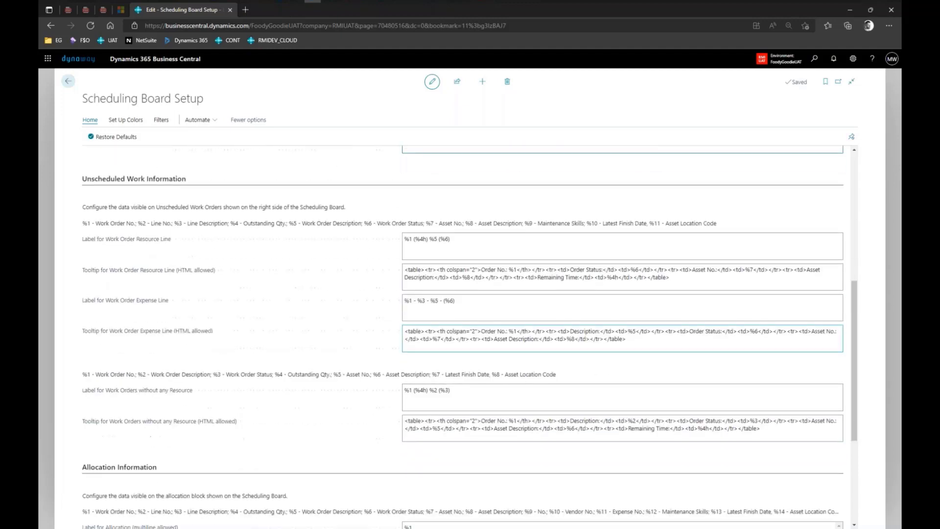
scroll(686, 350, "down", 4)
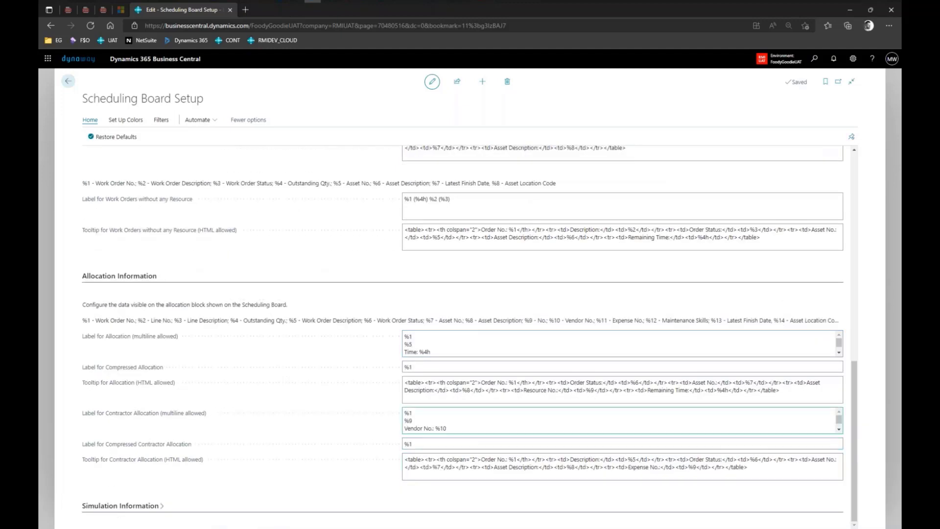
scroll(578, 397, "up", 10)
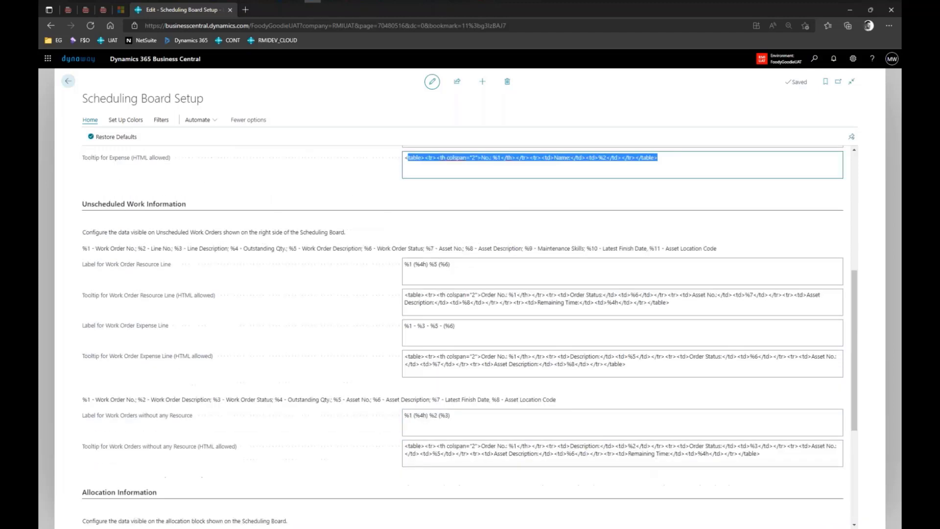
scroll(541, 365, "down", 1)
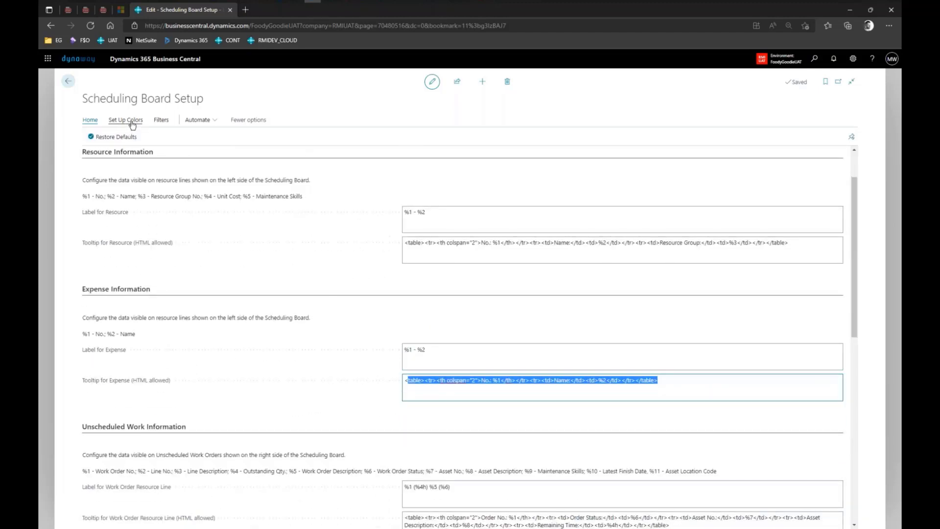
Open the Asset Statuses list from the Set Up Colors actions.
left_click(126, 119)
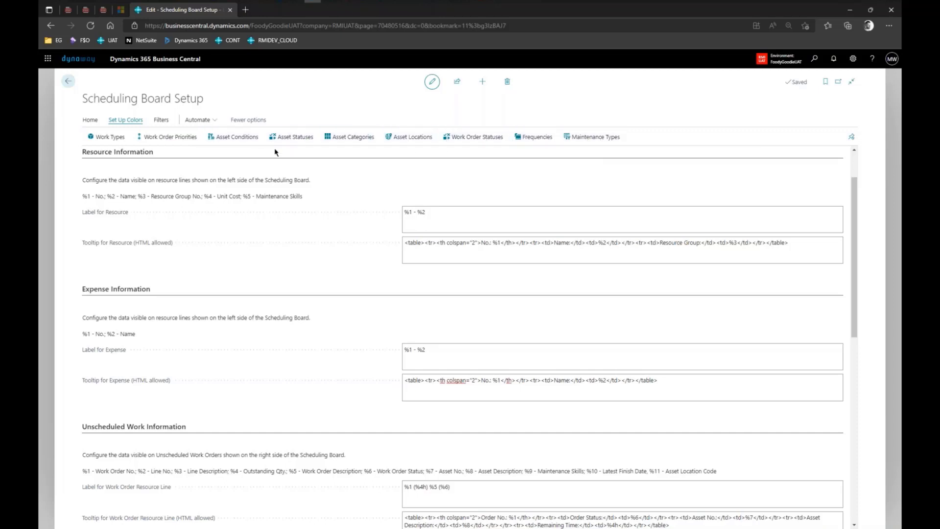
left_click(301, 141)
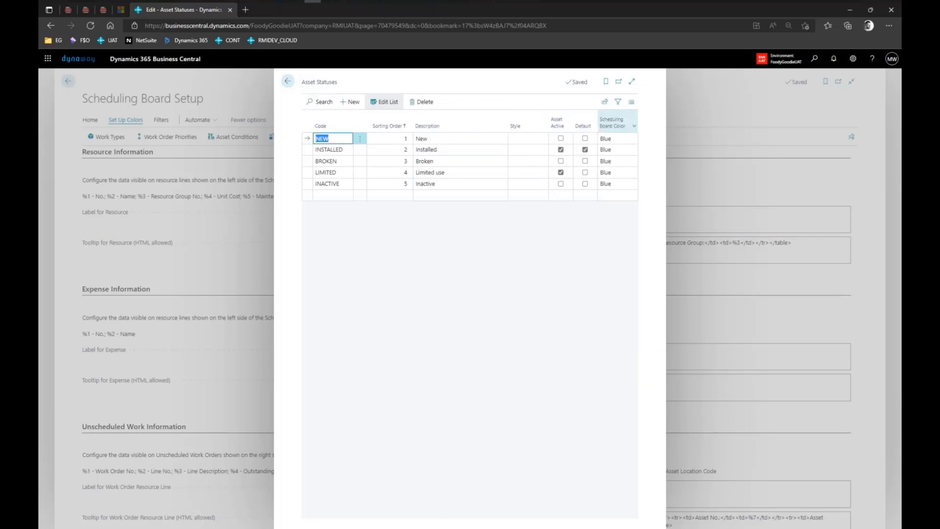
mouse_move(641, 115)
left_mouse_down()
mouse_move(592, 112)
mouse_move(593, 204)
mouse_move(648, 192)
mouse_move(643, 117)
left_mouse_up()
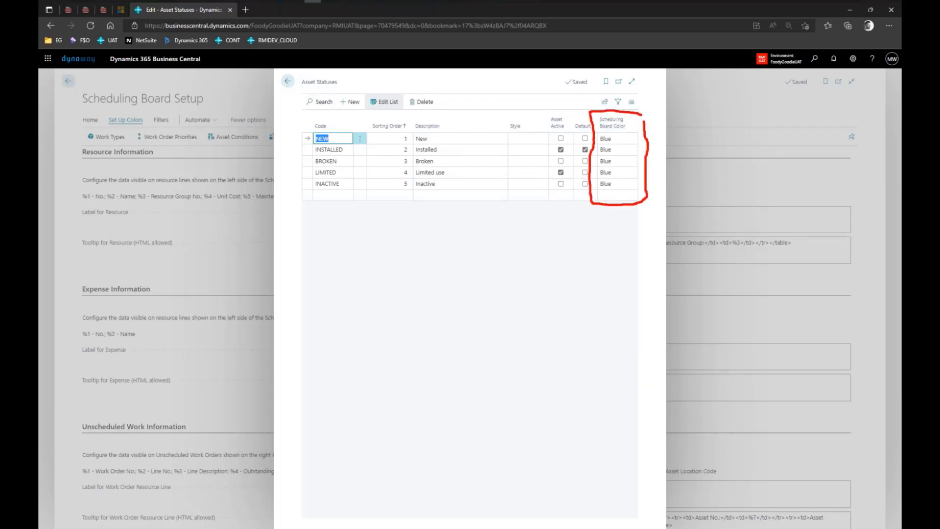
key("Escape")
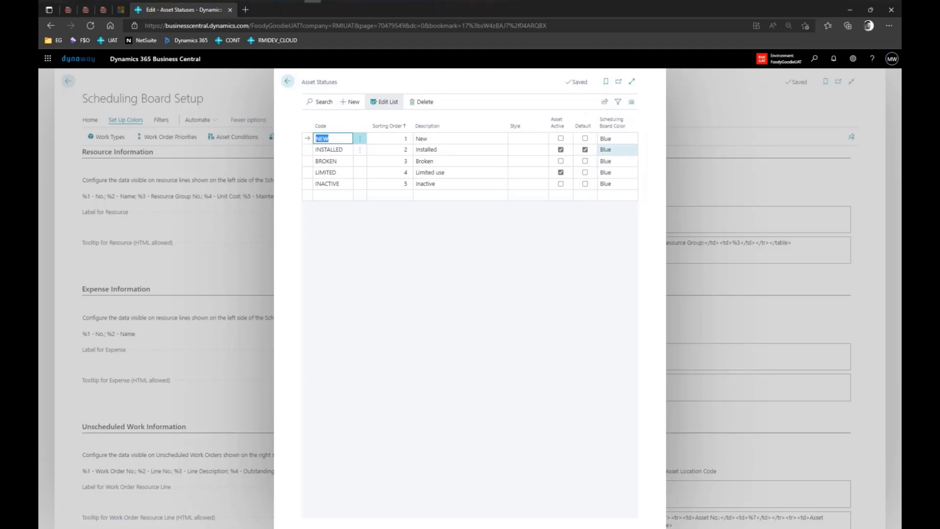
Set INSTALLED's board colour to Green and BROKEN's to Yellow.
left_click(632, 148)
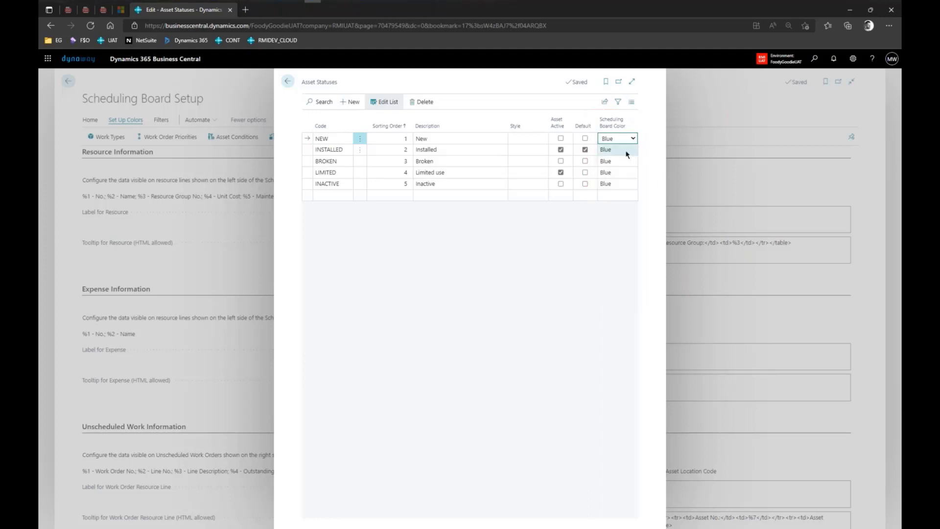
left_click(616, 150)
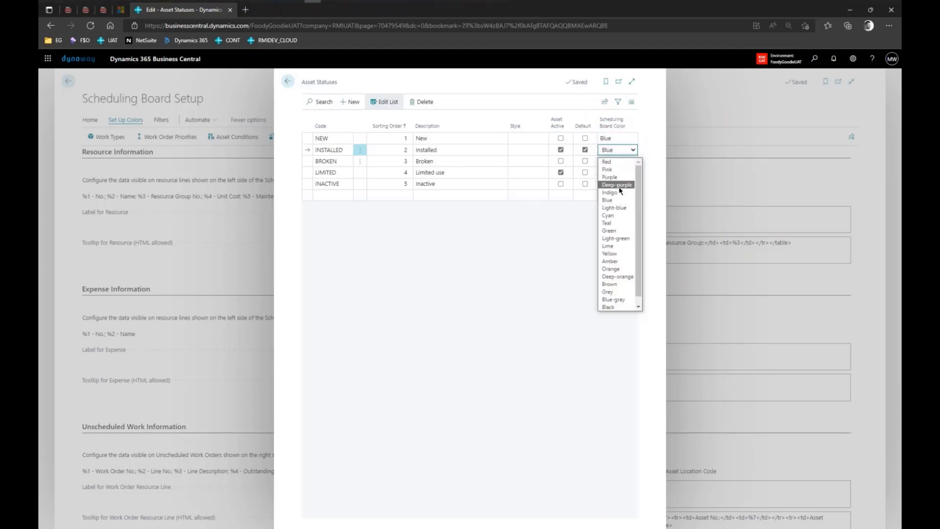
left_click(616, 230)
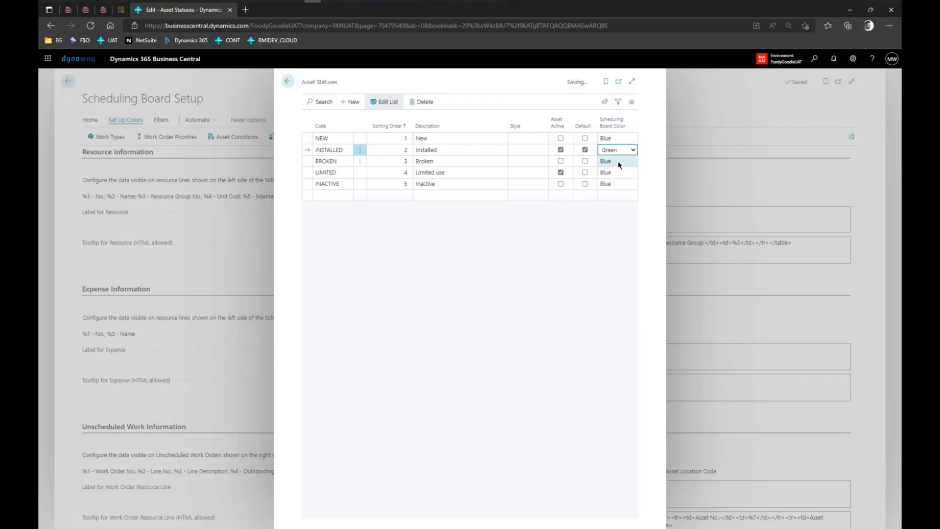
left_click(633, 162)
left_click(631, 163)
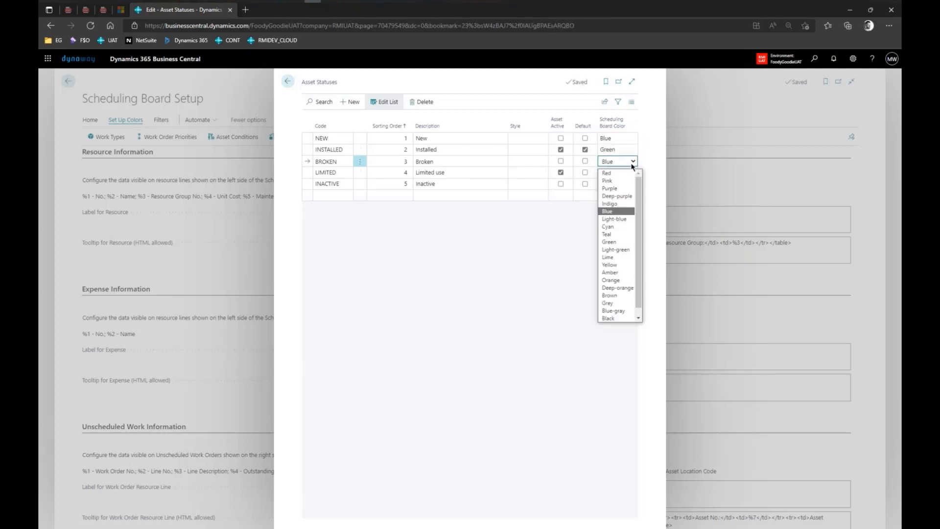
left_click(616, 265)
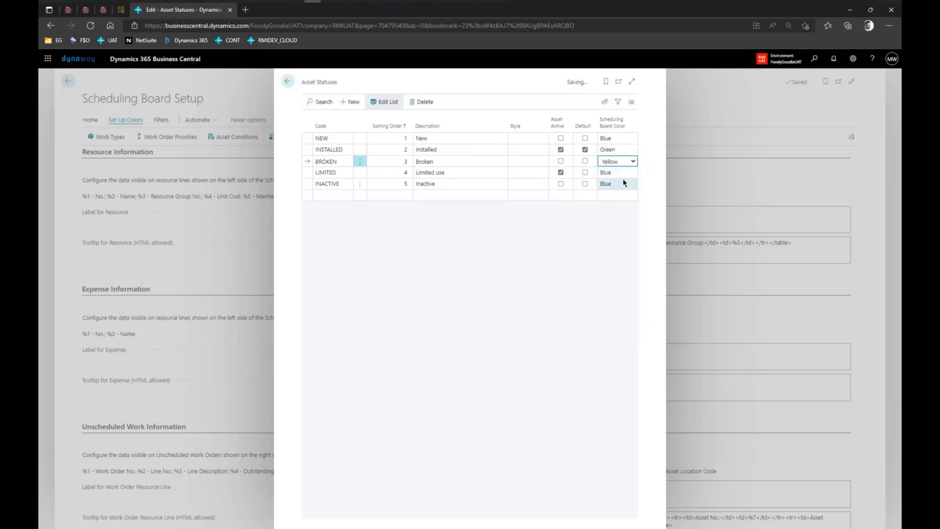
Set LIMITED's board colour to Brown and INACTIVE's to Red, then close the list.
left_click(632, 172)
left_click(633, 173)
left_click(618, 308)
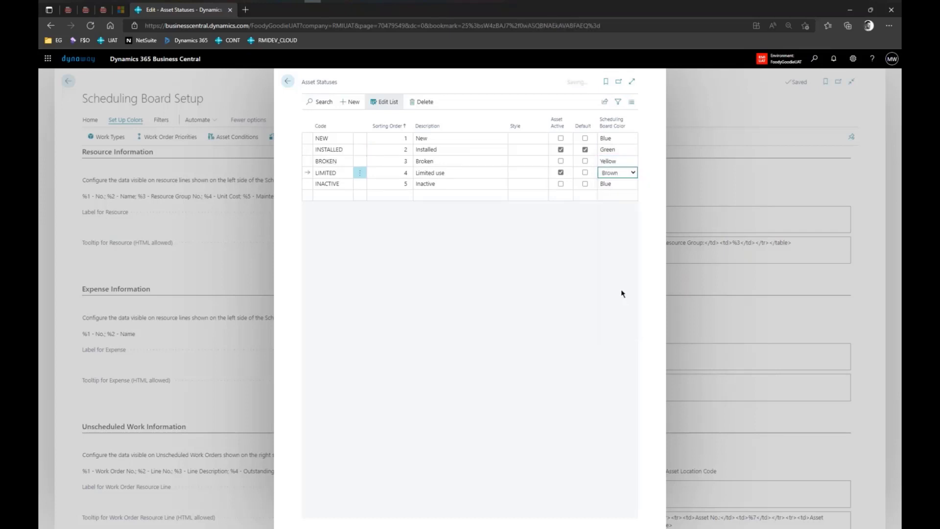
left_click(632, 189)
left_click(634, 188)
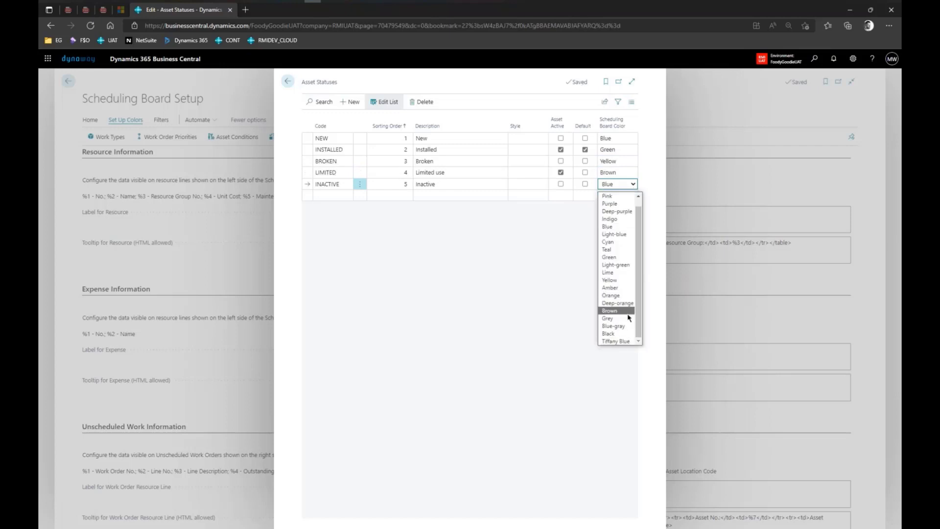
scroll(616, 200, "up", 1)
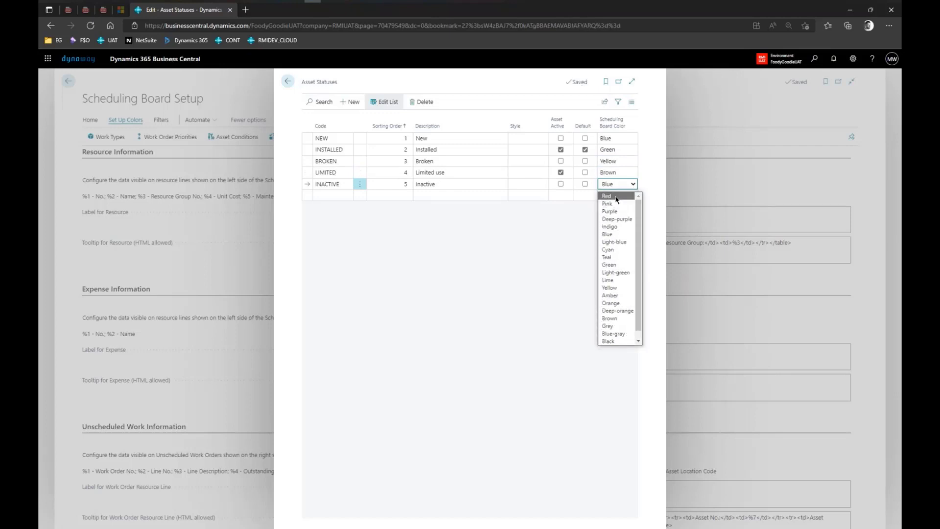
left_click(616, 196)
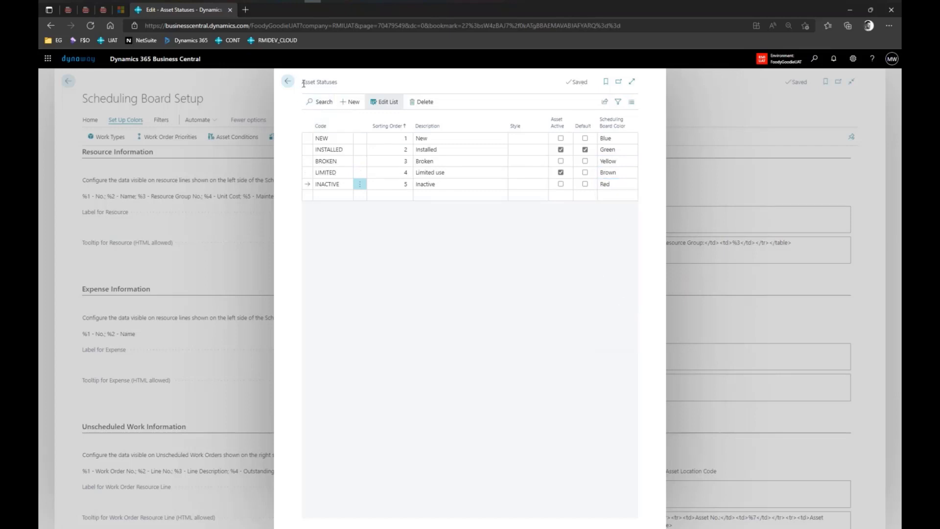
left_click(288, 81)
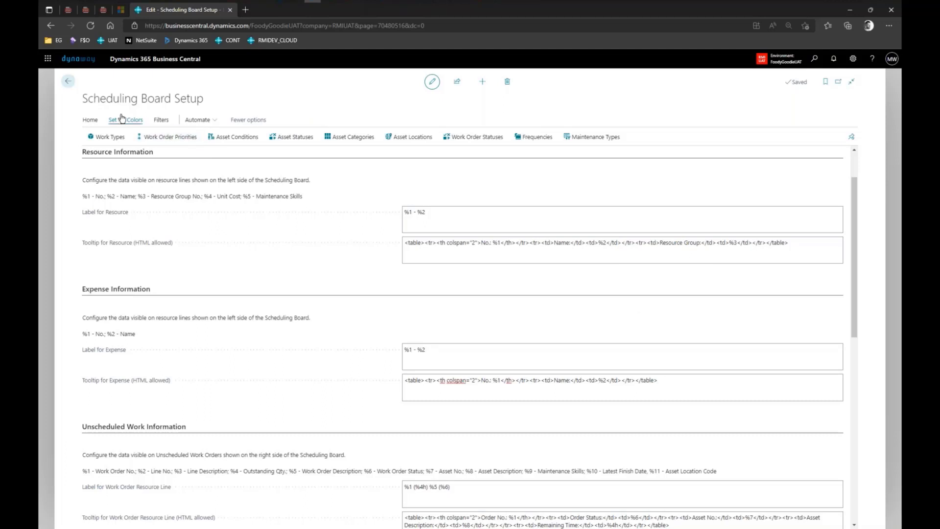
Go back to the Asset Manager home page and show the Work Orders navigation links.
left_click(69, 83)
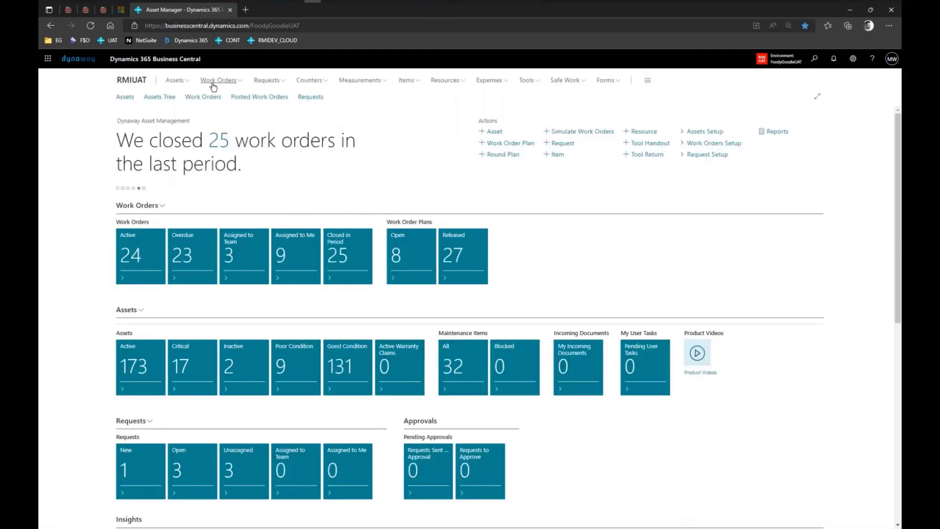
left_click(234, 85)
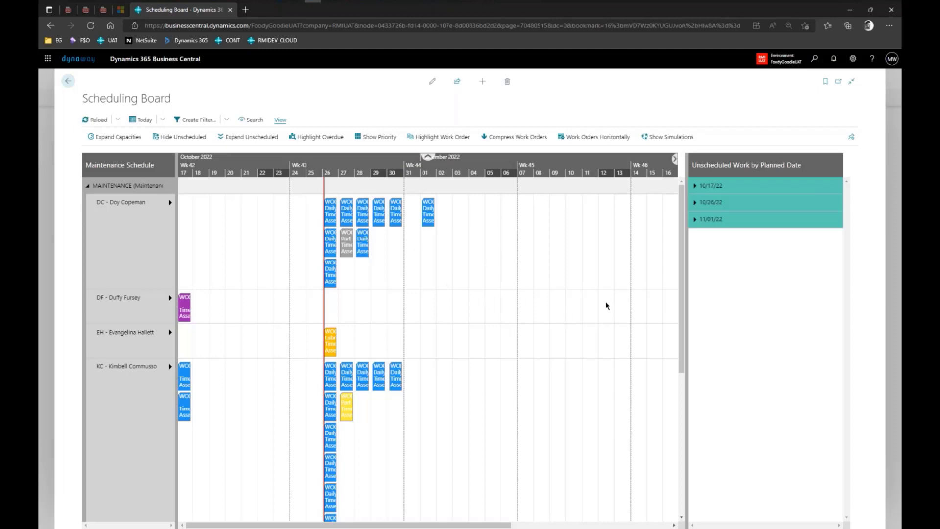
mouse_move(135, 220)
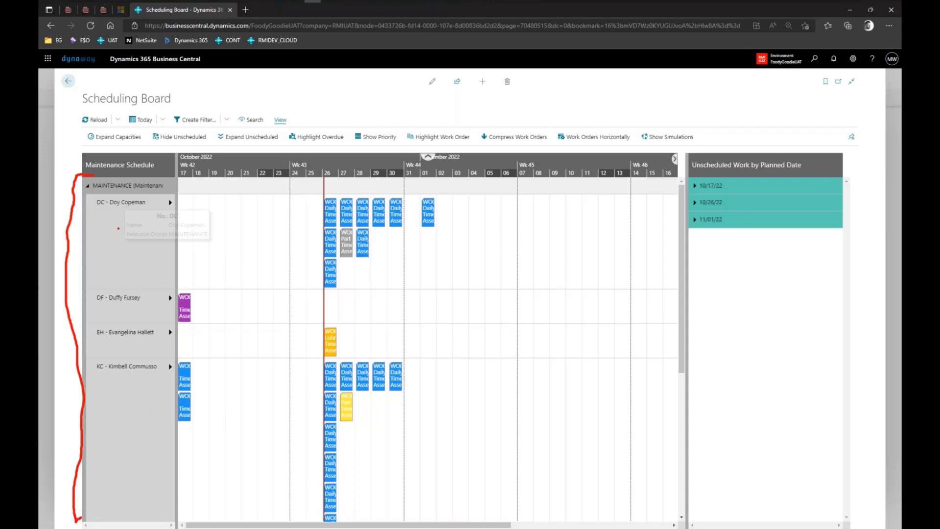
scroll(118, 228, "down", 5)
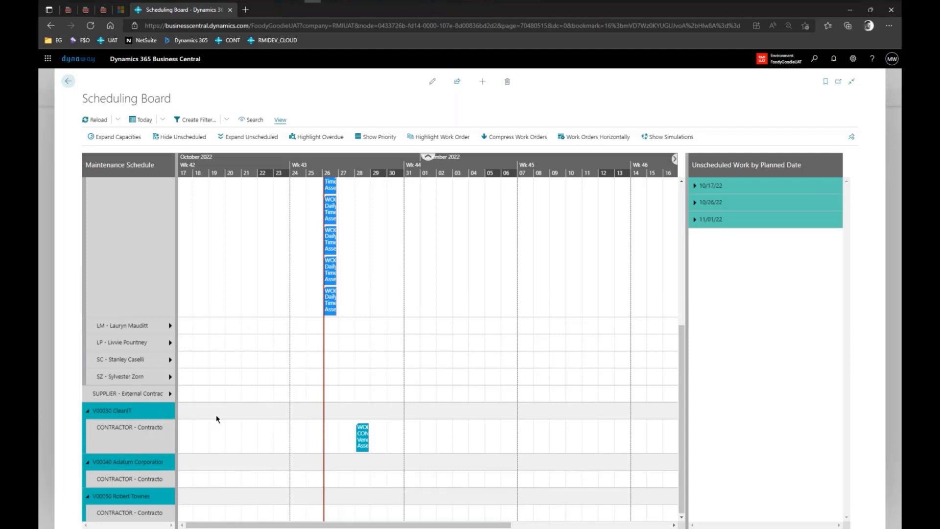
scroll(217, 419, "up", 10)
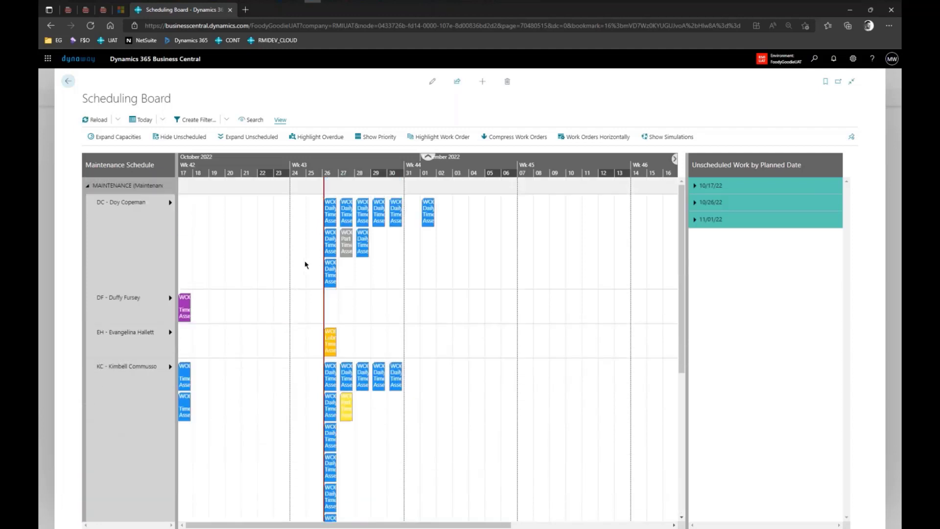
Expand the DC and KC resource rows to show their capacity charts.
mouse_move(327, 216)
left_click(169, 202)
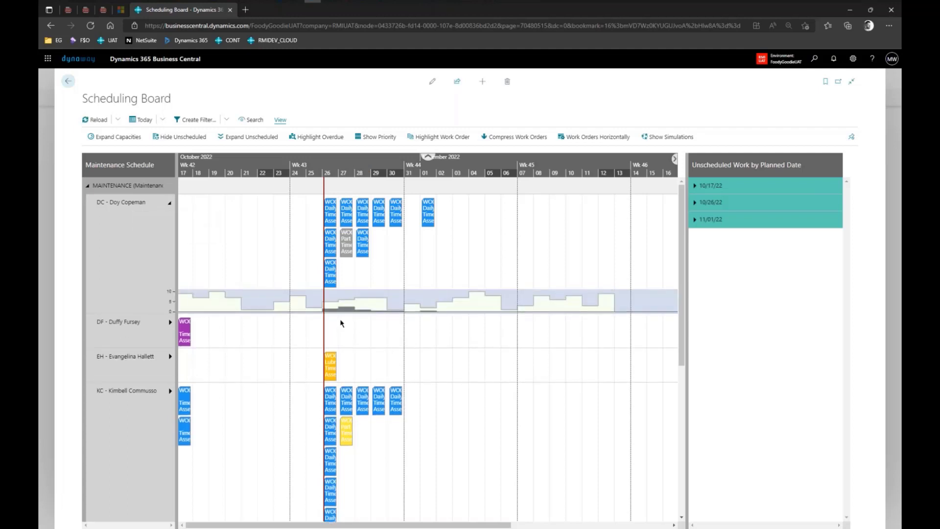
mouse_move(335, 283)
scroll(512, 348, "down", 5)
scroll(511, 345, "down", 1)
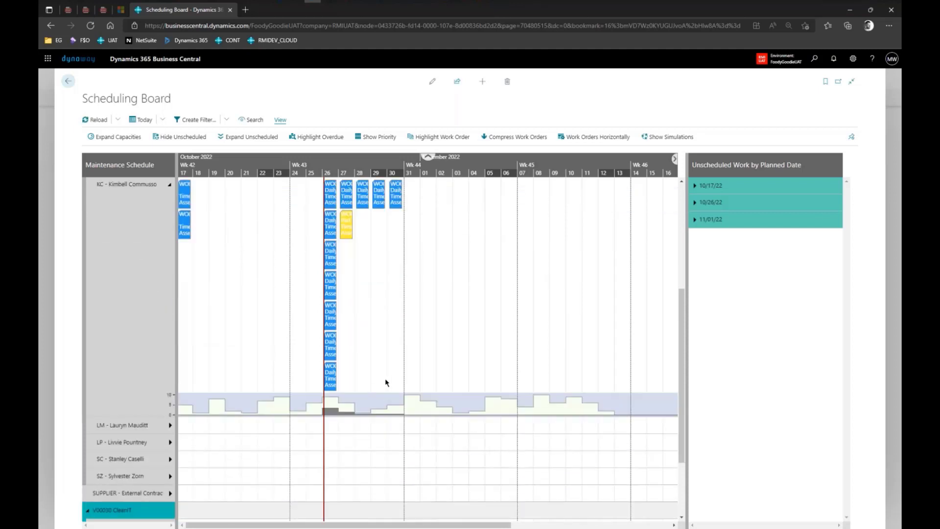
scroll(386, 382, "up", 1)
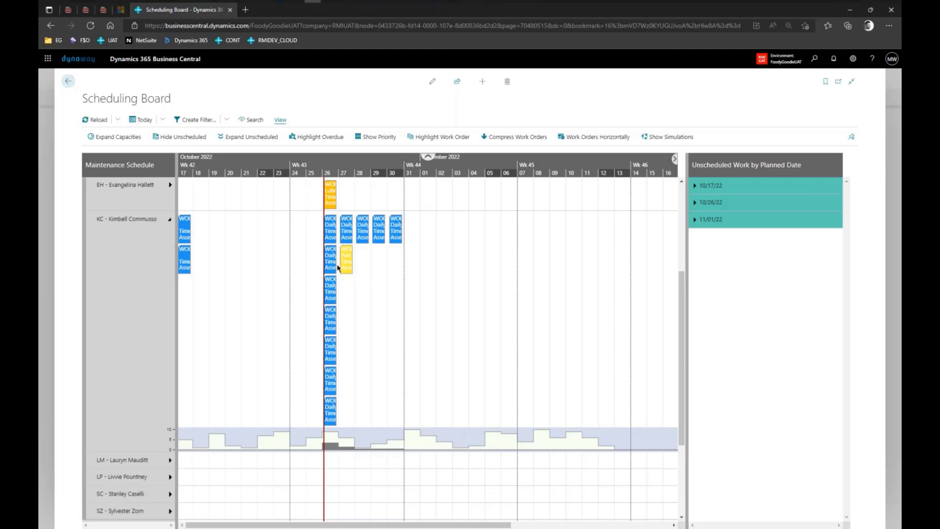
Move work order WO00067 in KC's row from 26 to 28 October.
left_click_drag(335, 264, 361, 272)
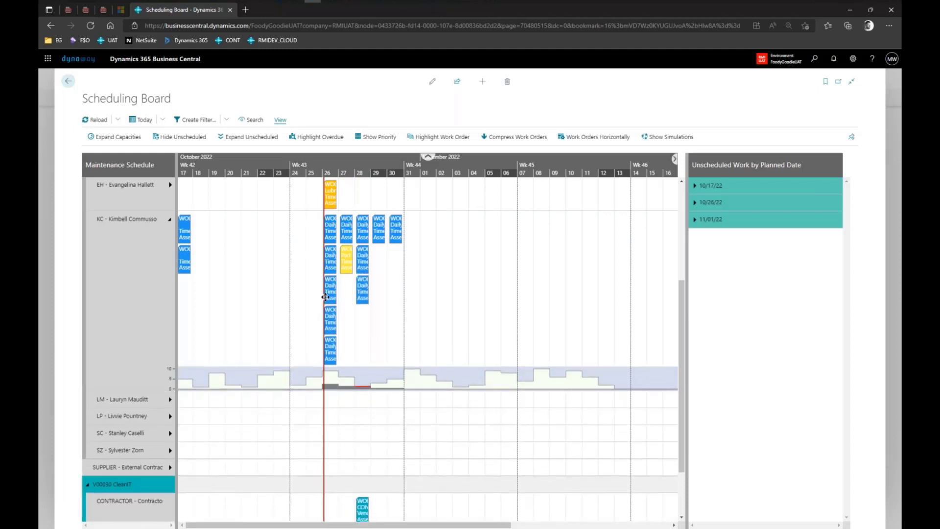
left_click_drag(325, 297, 360, 292)
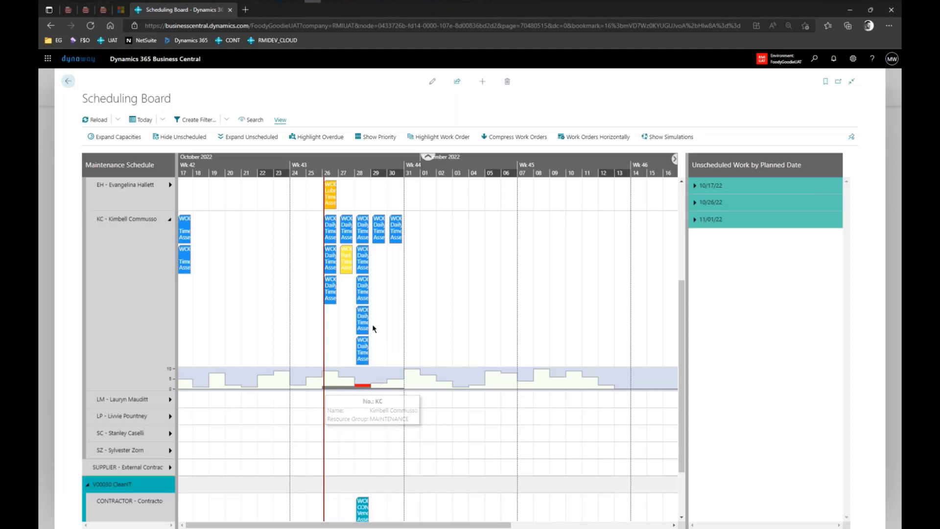
scroll(372, 324, "up", 2)
scroll(377, 333, "up", 3)
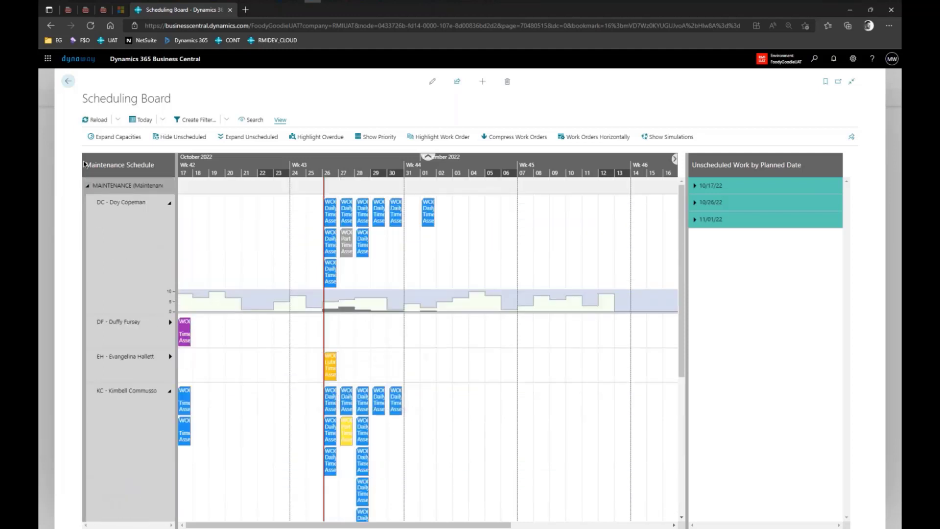
Open the User Scheduling Board Setup Card via the Reload menu's User Setup option.
left_click(118, 124)
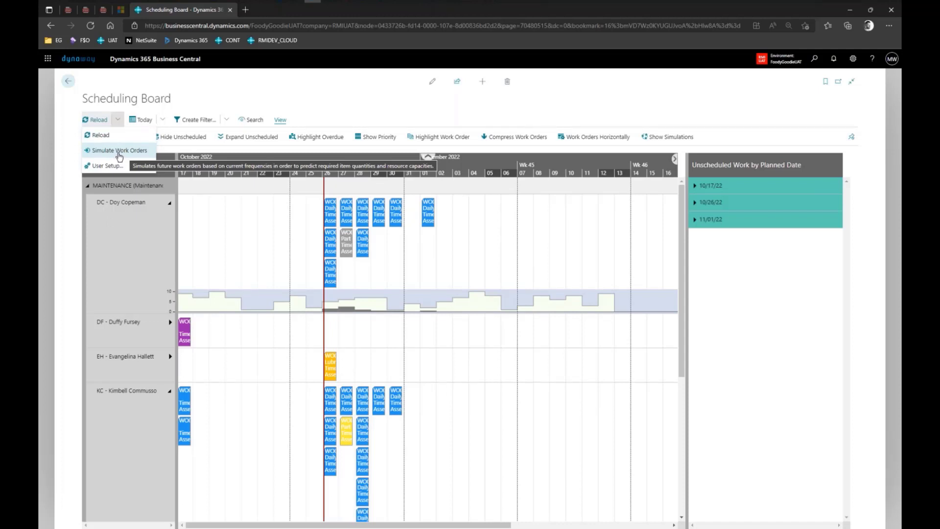
left_click(124, 168)
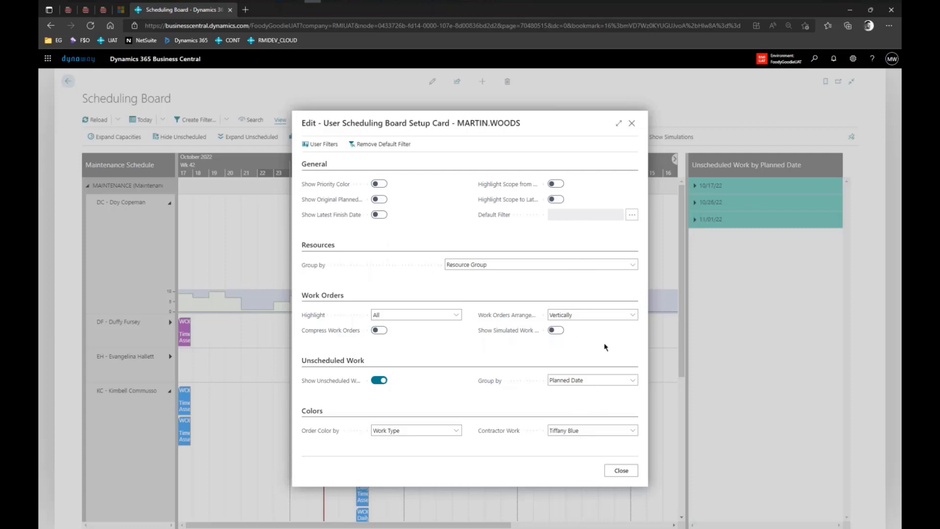
Keep resources grouped by Resource Group, switch on Highlight Scope to Latest Finish Date, and close setup.
left_click(546, 265)
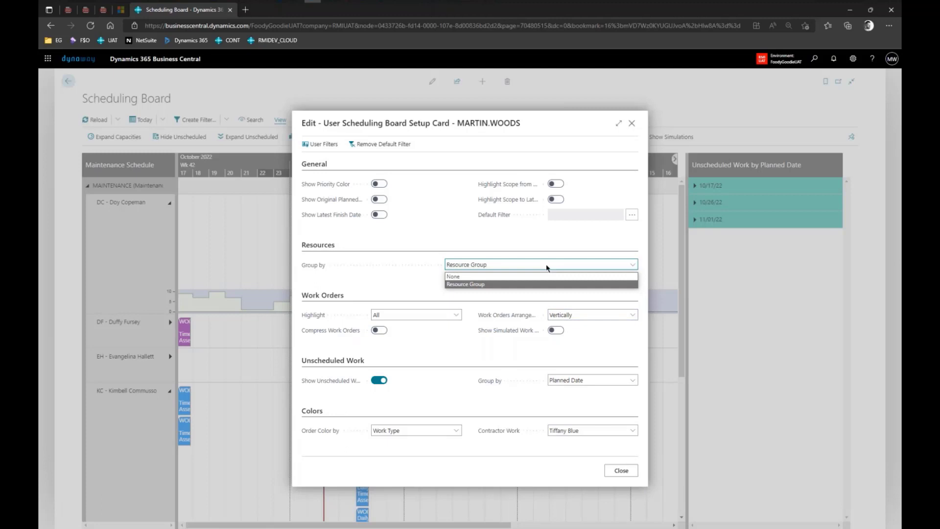
left_click(431, 285)
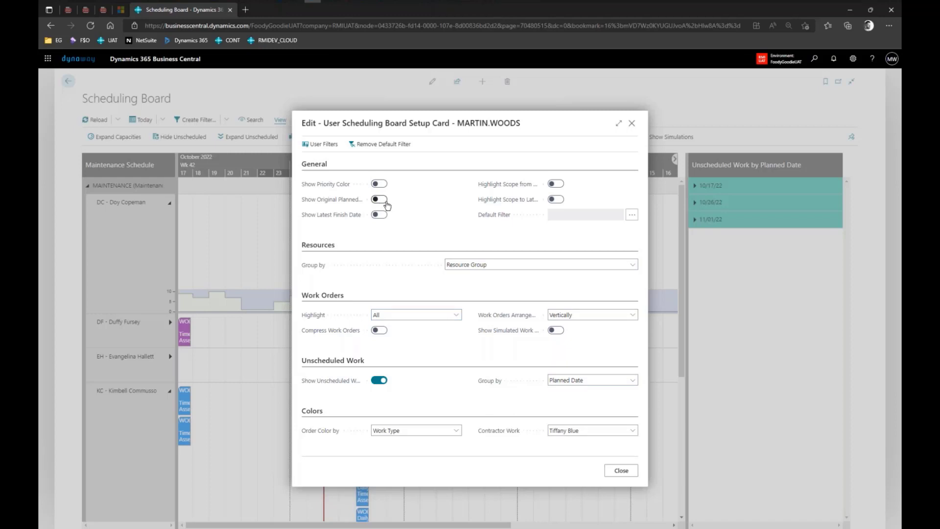
mouse_move(339, 203)
mouse_move(351, 219)
mouse_move(508, 191)
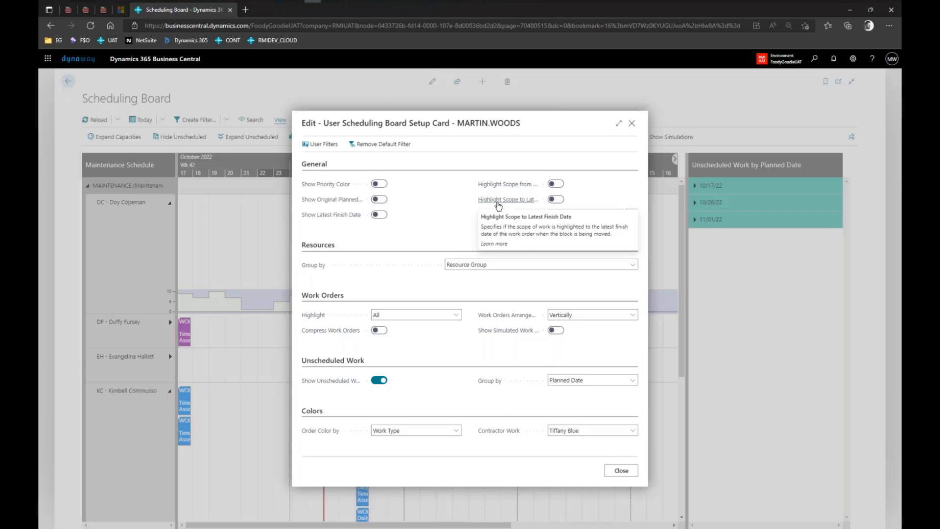
left_click(556, 199)
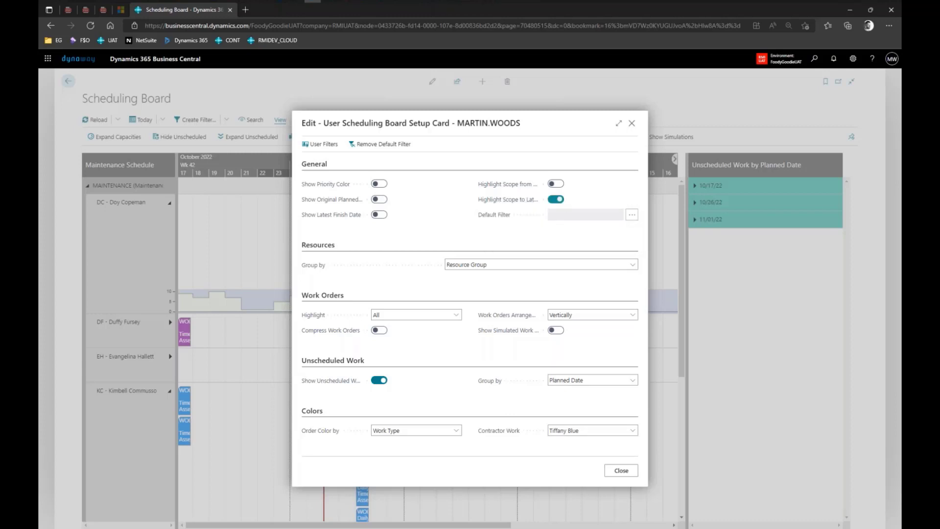
mouse_move(516, 201)
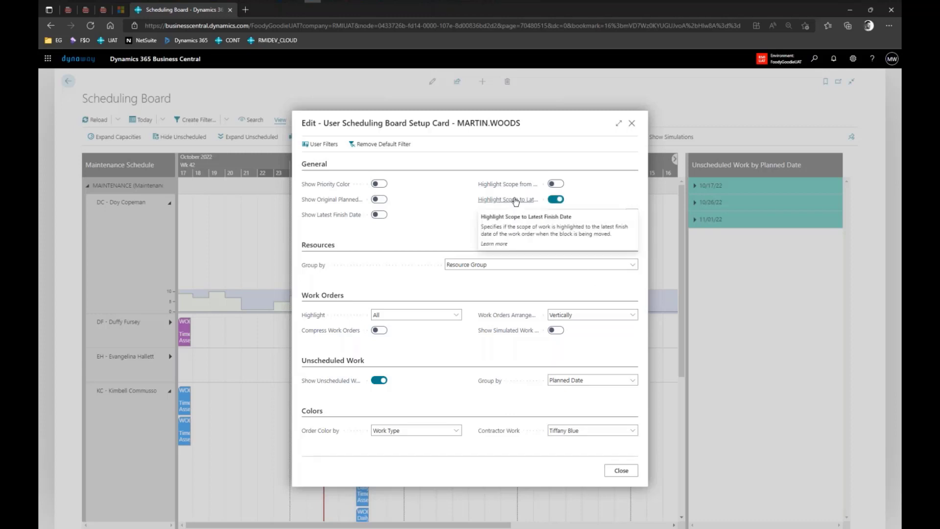
left_click(621, 471)
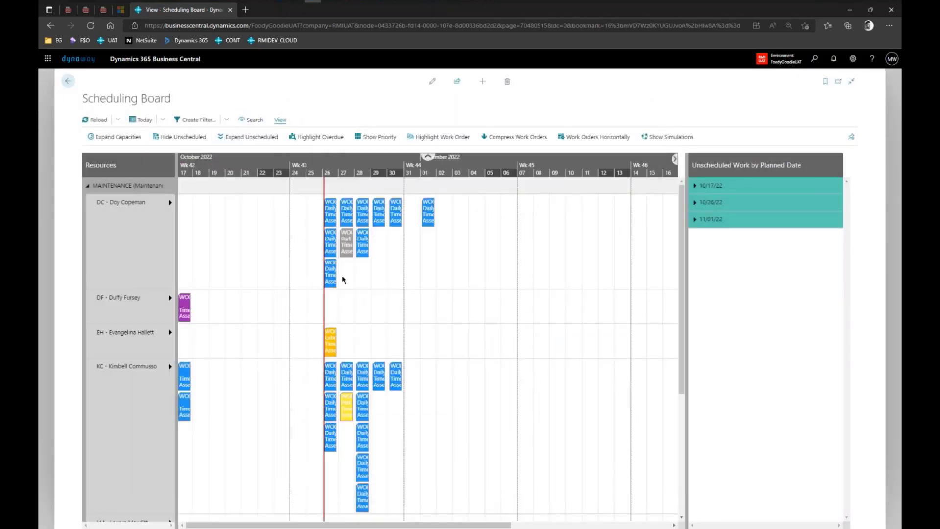
Search the Work Order Lines and select WO00074 to pick out its block.
left_click(254, 121)
scroll(418, 293, "down", 3)
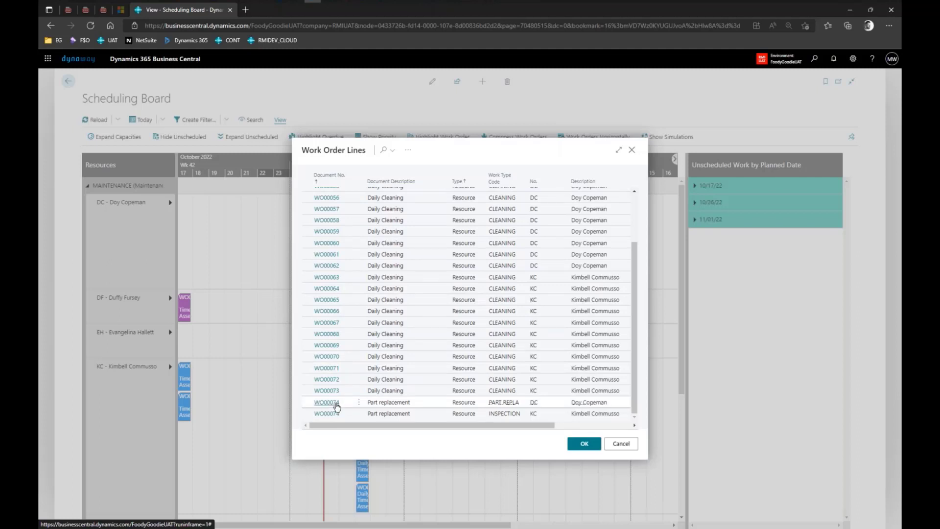
left_click(337, 407)
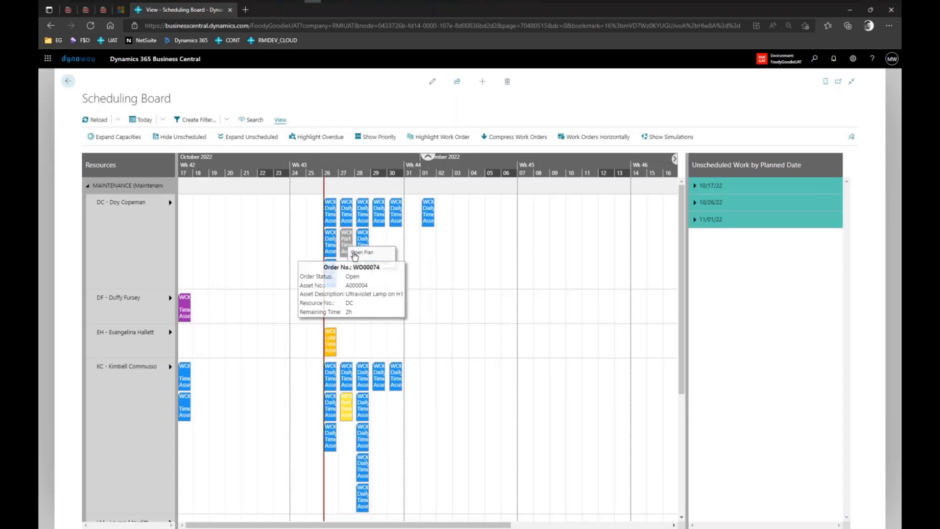
right_click(348, 247)
left_click(377, 266)
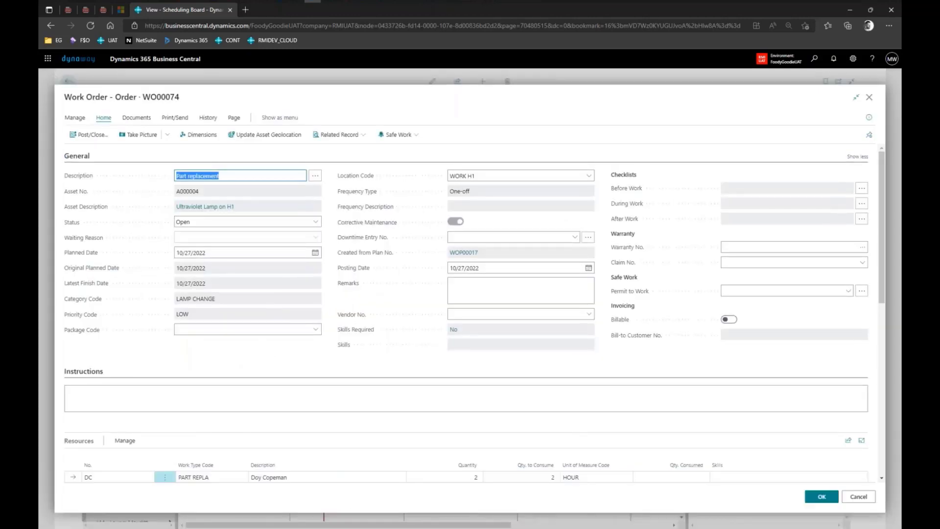
left_click(211, 285)
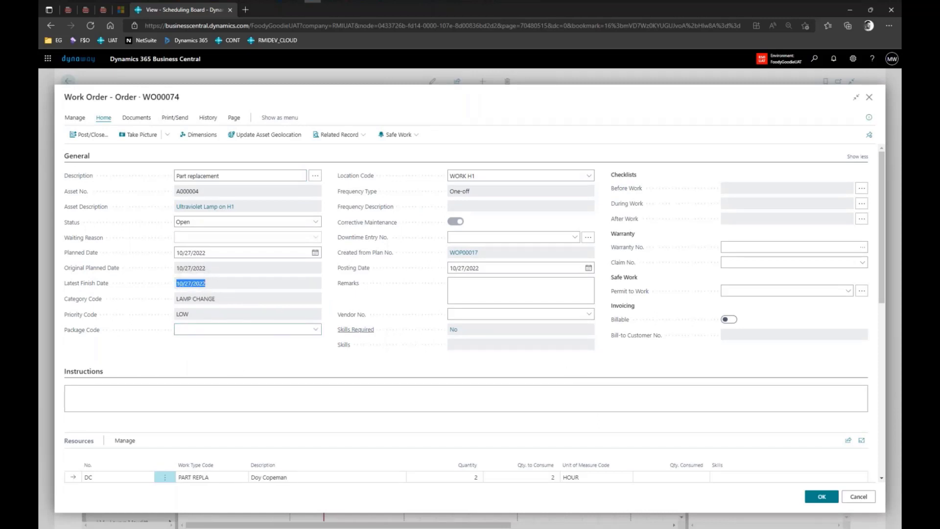
left_click(863, 499)
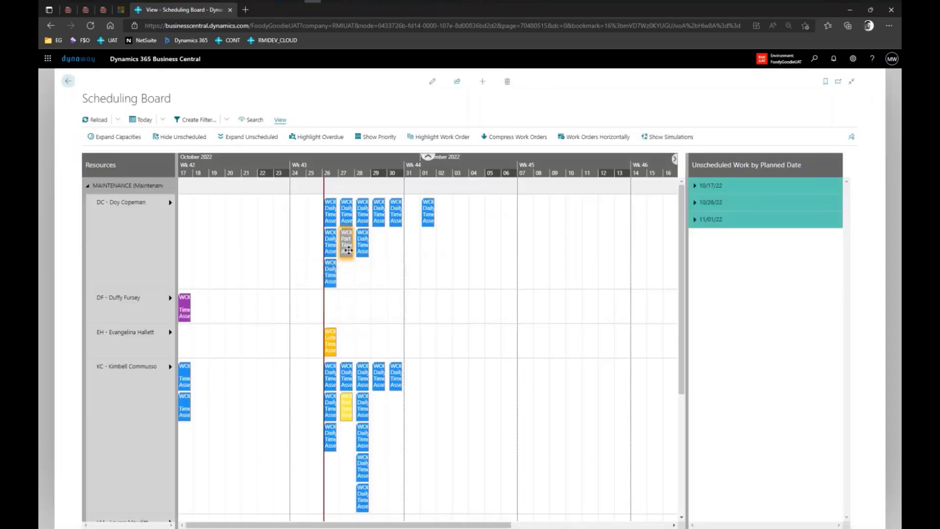
left_click_drag(348, 250, 306, 247)
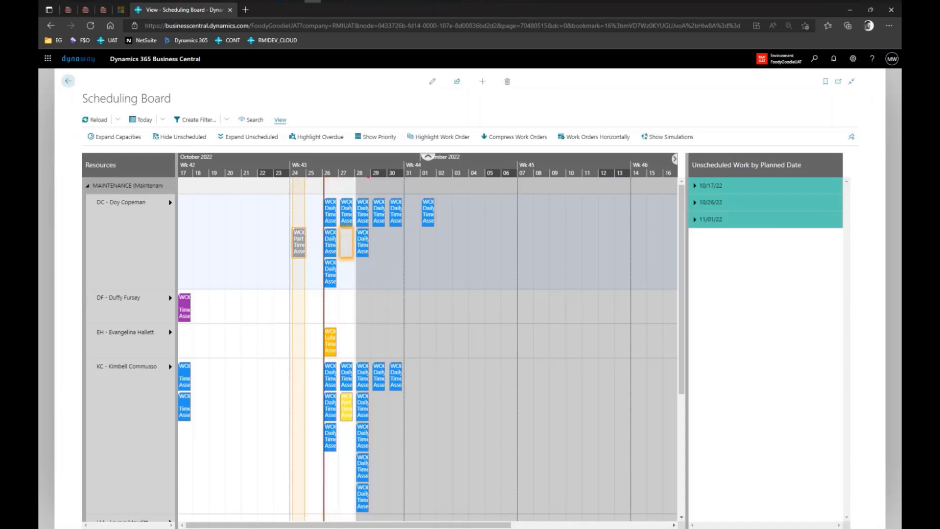
mouse_move(356, 177)
left_mouse_down()
mouse_move(355, 256)
mouse_move(434, 266)
left_mouse_up()
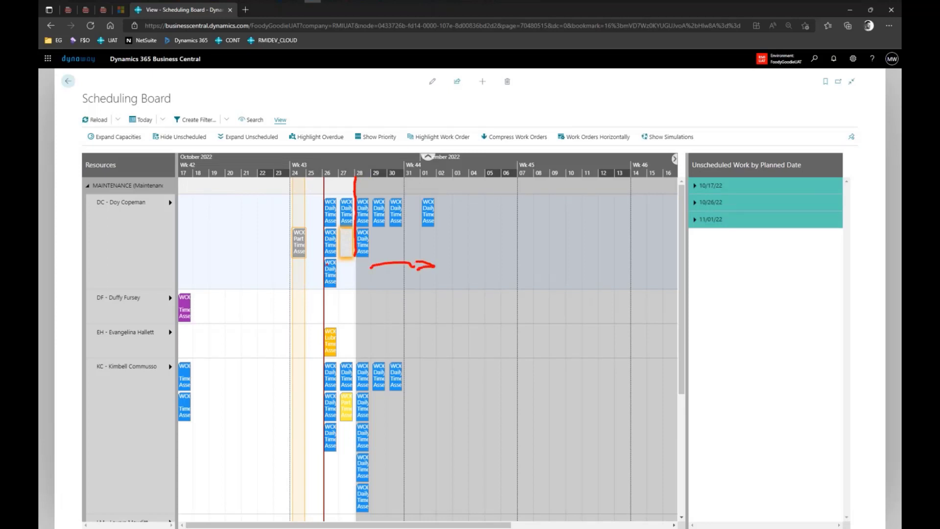
mouse_move(304, 264)
left_mouse_down()
mouse_move(344, 267)
mouse_move(306, 276)
left_mouse_up()
left_click_drag(363, 284, 621, 284)
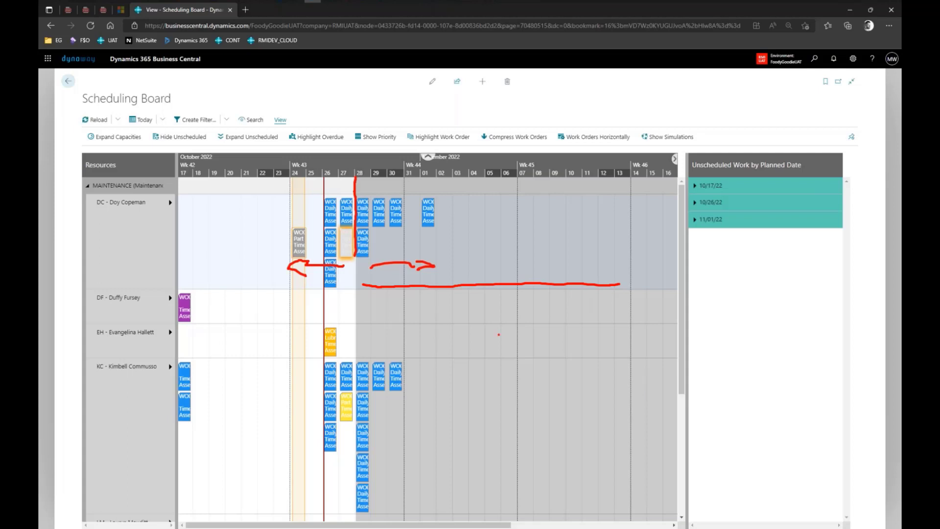
key("Escape")
left_click(345, 252)
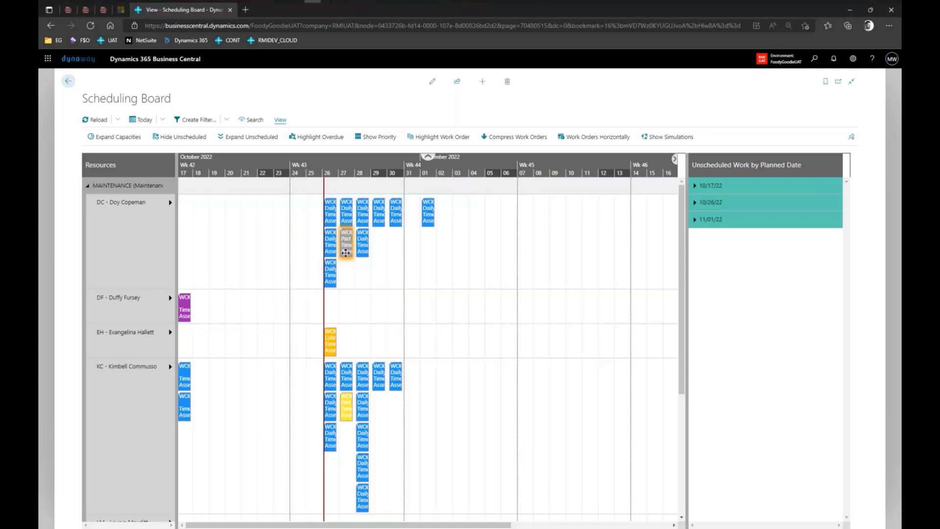
With Highlight Overdue off, move WO00074 to the 31st, then the 23rd, and re-enable highlighting.
left_click(324, 143)
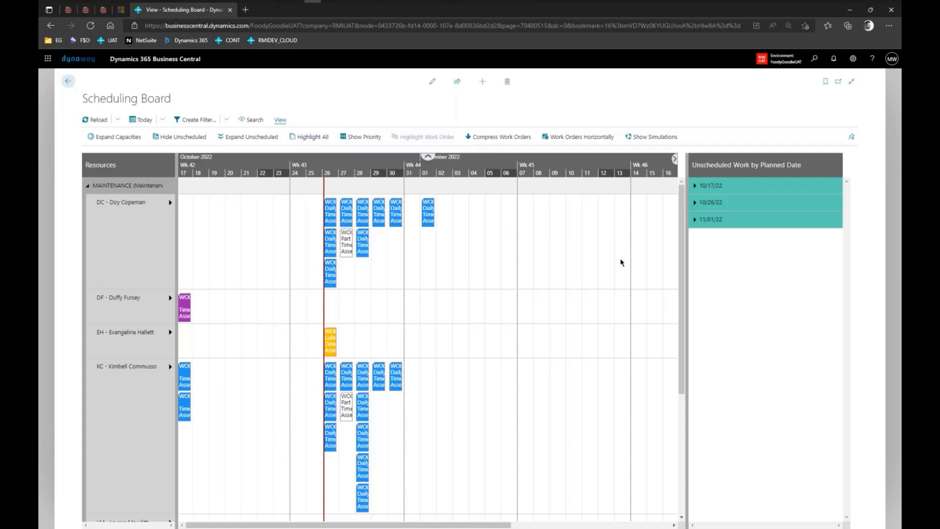
mouse_move(350, 264)
left_mouse_down()
mouse_move(346, 289)
mouse_move(343, 260)
mouse_move(351, 270)
left_mouse_up()
mouse_move(344, 426)
left_mouse_down()
mouse_move(344, 453)
mouse_move(345, 424)
mouse_move(350, 434)
left_mouse_up()
left_click_drag(354, 245, 414, 244)
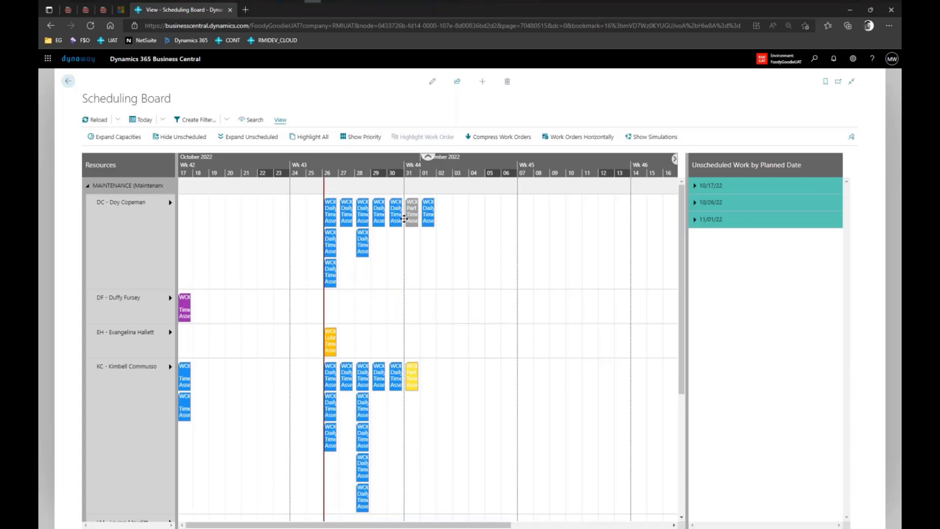
left_click_drag(414, 220, 293, 224)
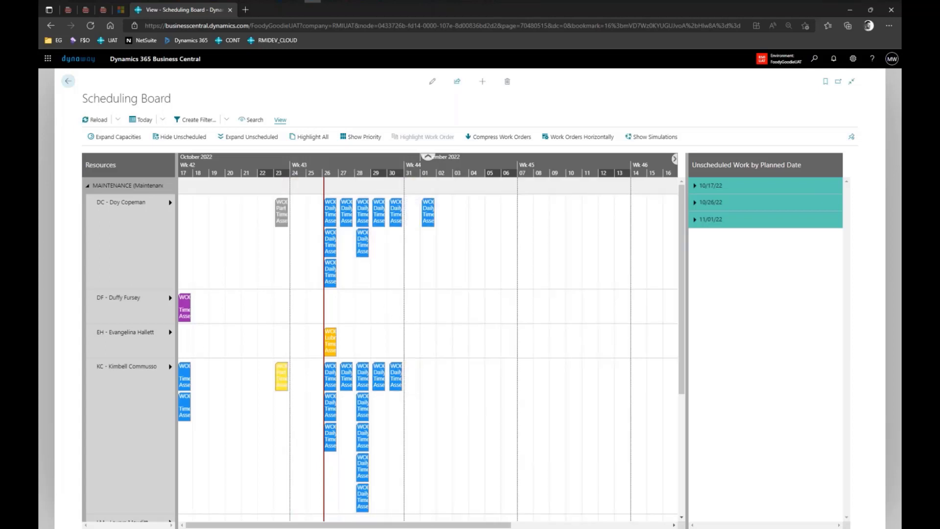
left_click(323, 141)
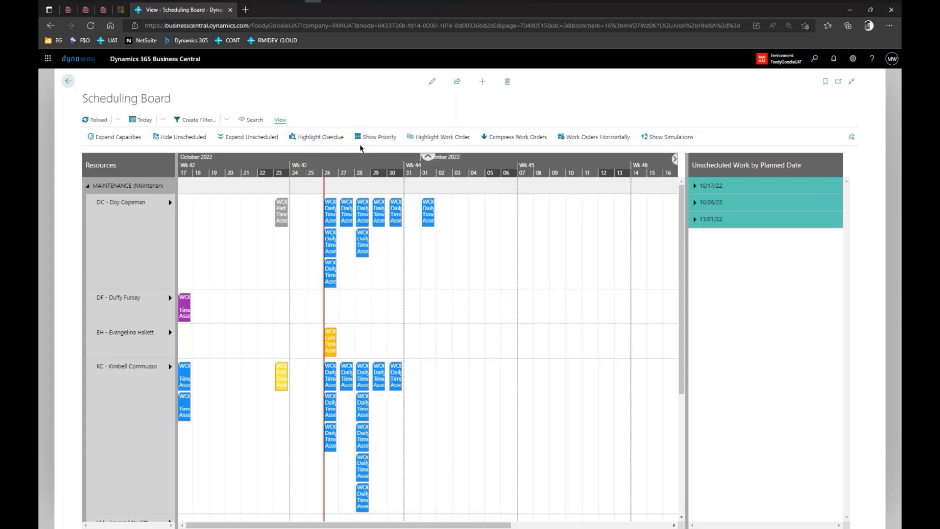
left_click(387, 142)
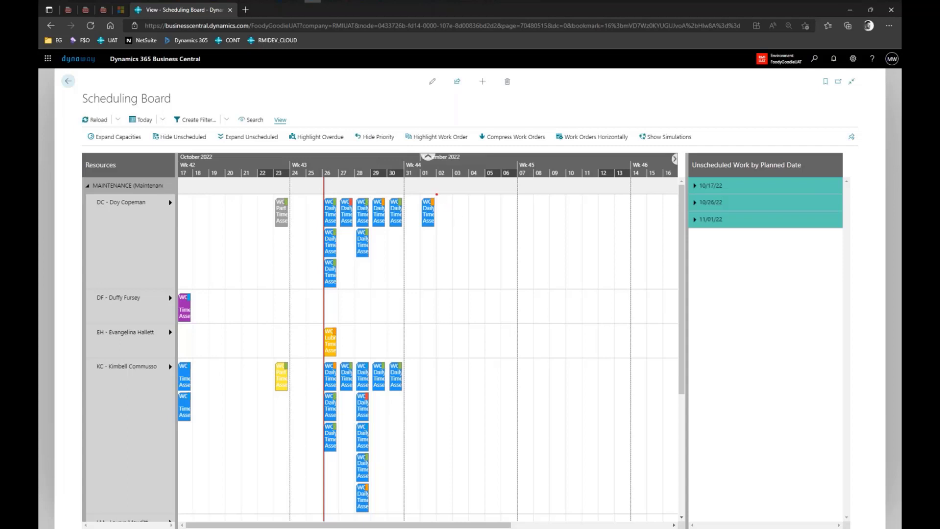
mouse_move(435, 196)
left_mouse_down()
mouse_move(426, 209)
mouse_move(439, 211)
mouse_move(437, 195)
left_mouse_up()
mouse_move(336, 325)
left_mouse_down()
mouse_move(329, 339)
mouse_move(337, 326)
left_mouse_up()
left_click_drag(371, 395, 392, 398)
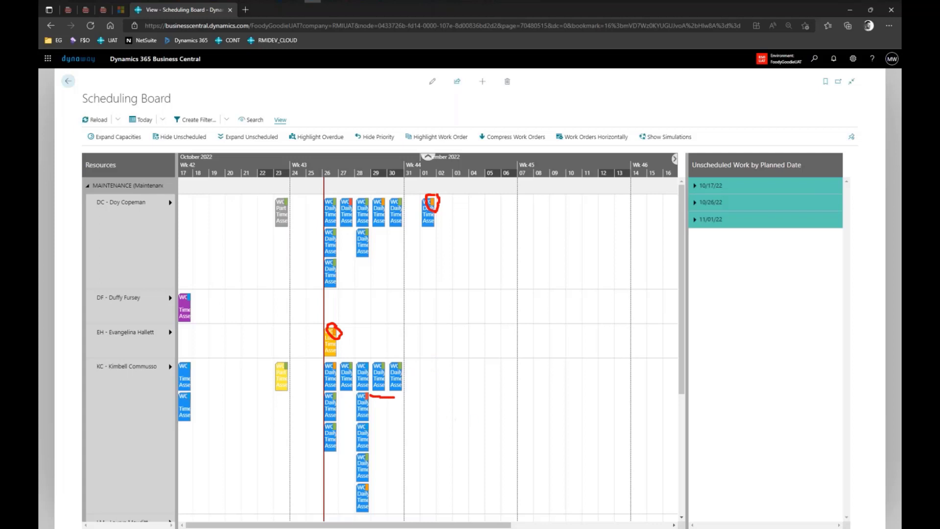
left_click_drag(405, 366, 426, 366)
key("Escape")
left_click(375, 137)
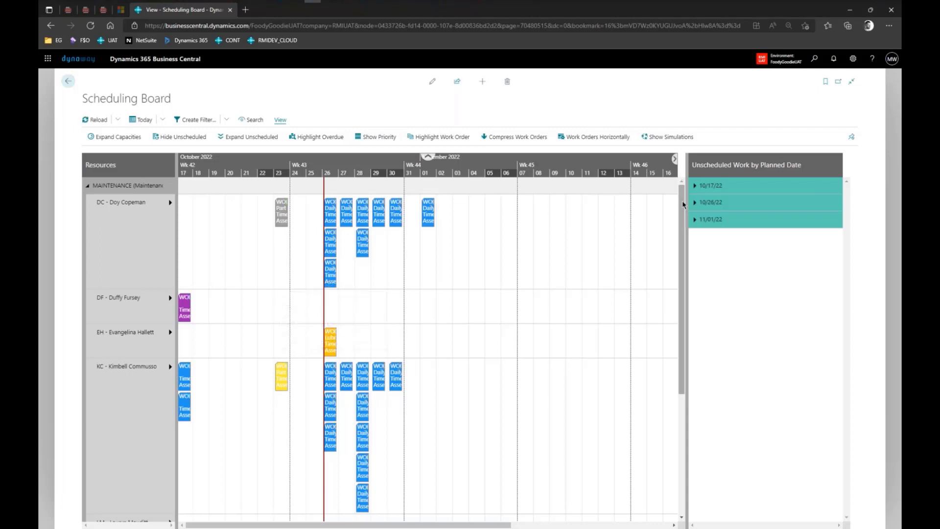
Expand the 10/17/22, 10/26/22 and 11/01/22 date groups in Unscheduled Work.
left_click(707, 185)
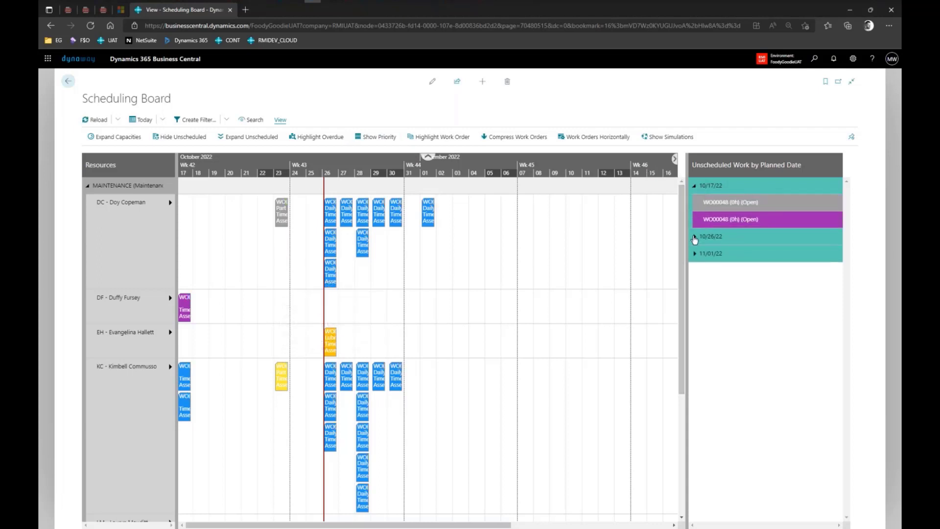
left_click(706, 237)
left_click(694, 270)
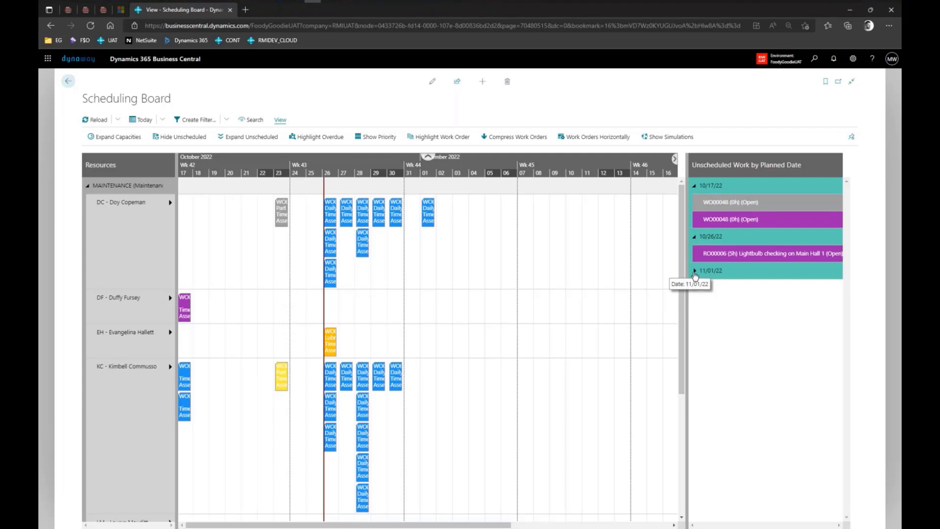
Open work order WO00048 to review which lines lack resources, then close it.
right_click(755, 229)
left_click(779, 242)
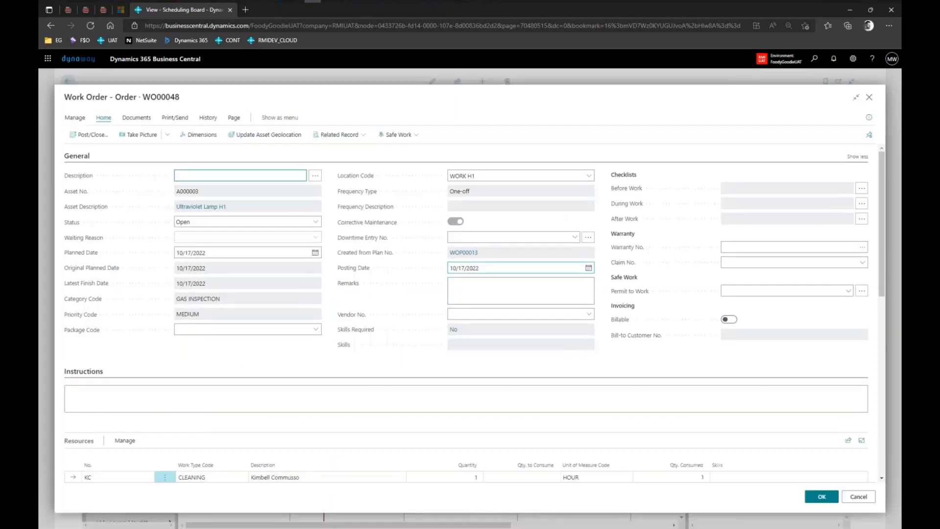
scroll(405, 258, "down", 4)
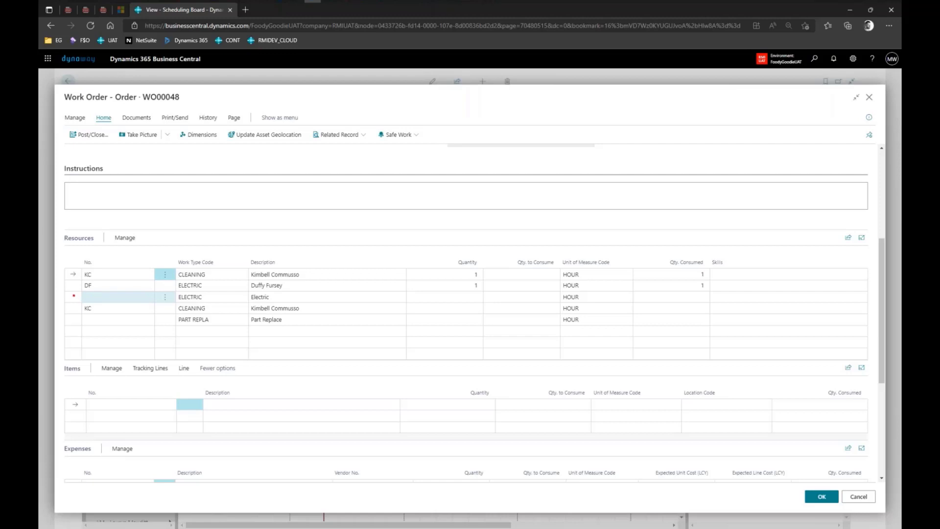
mouse_move(73, 296)
left_mouse_down()
mouse_move(109, 296)
mouse_move(100, 317)
left_mouse_up()
key("Escape")
key("Escape")
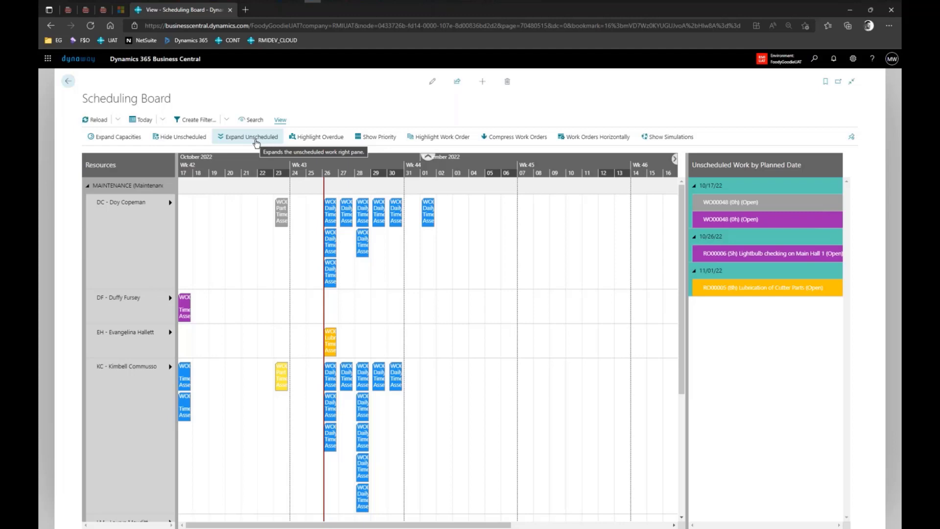
Hide and re-show the unscheduled work list, then expand all its date groups.
left_click(180, 137)
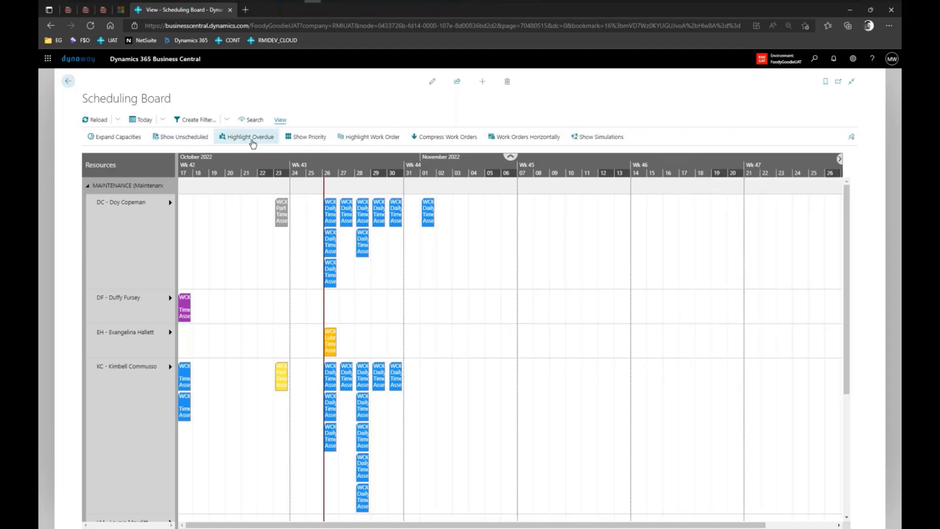
left_click(200, 141)
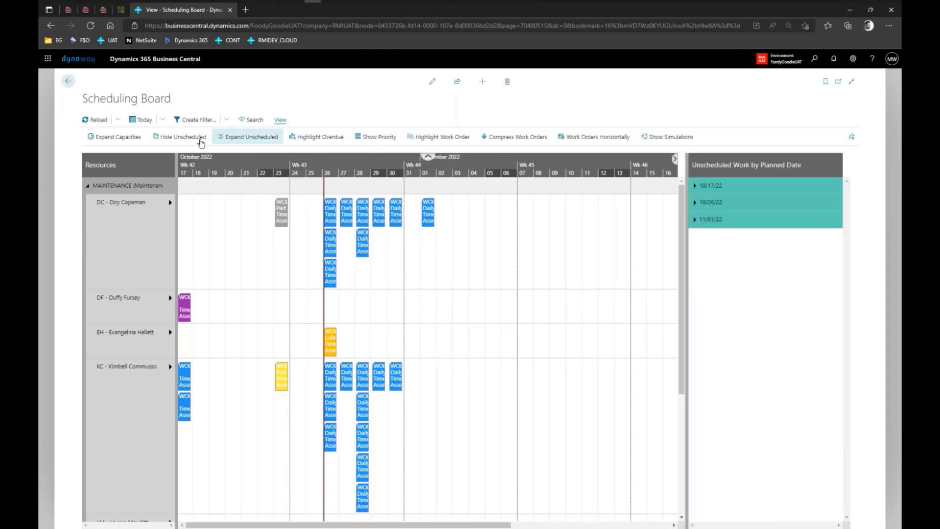
left_click(250, 140)
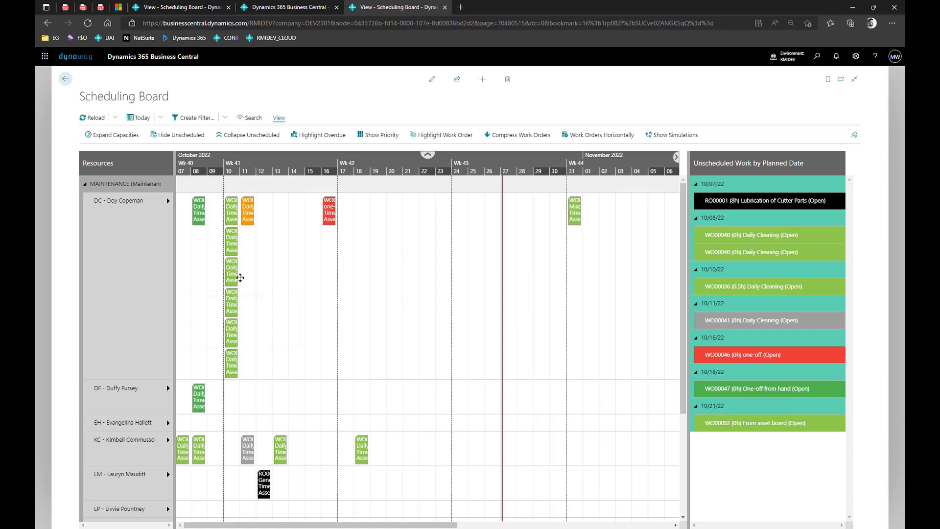
Open work order WO00043 from the board, review it, and cancel without saving.
mouse_move(241, 279)
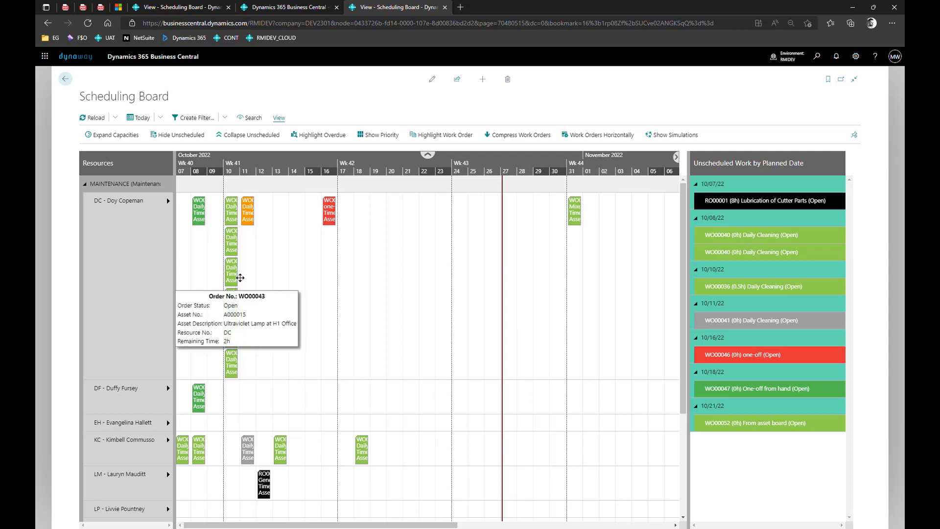
right_click(234, 272)
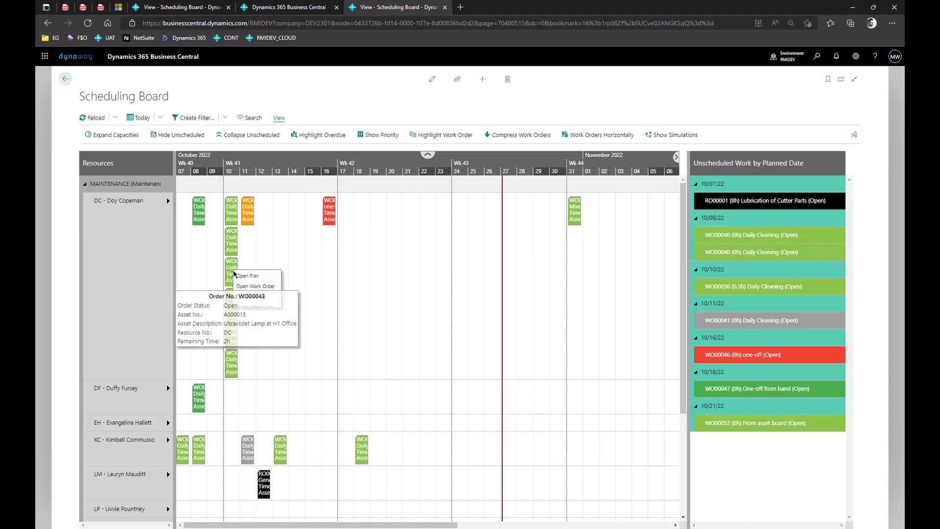
left_click(271, 289)
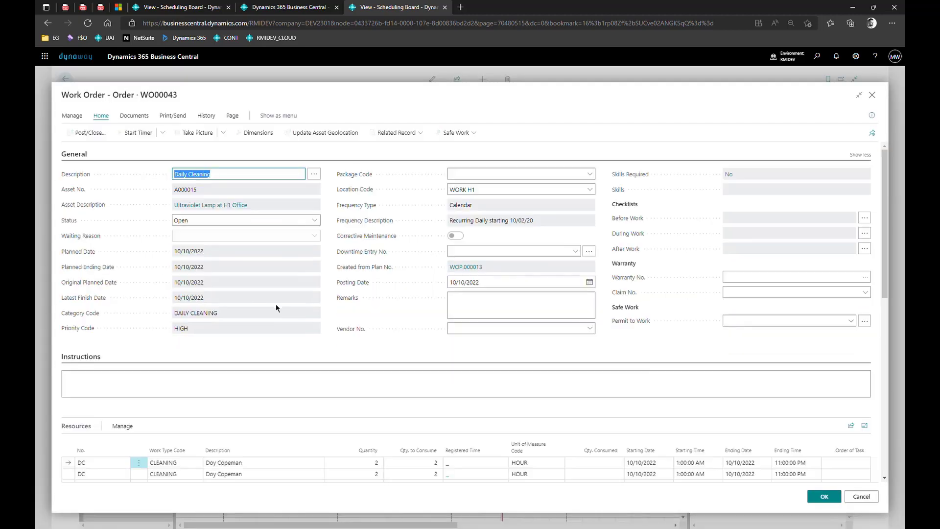
scroll(294, 308, "down", 2)
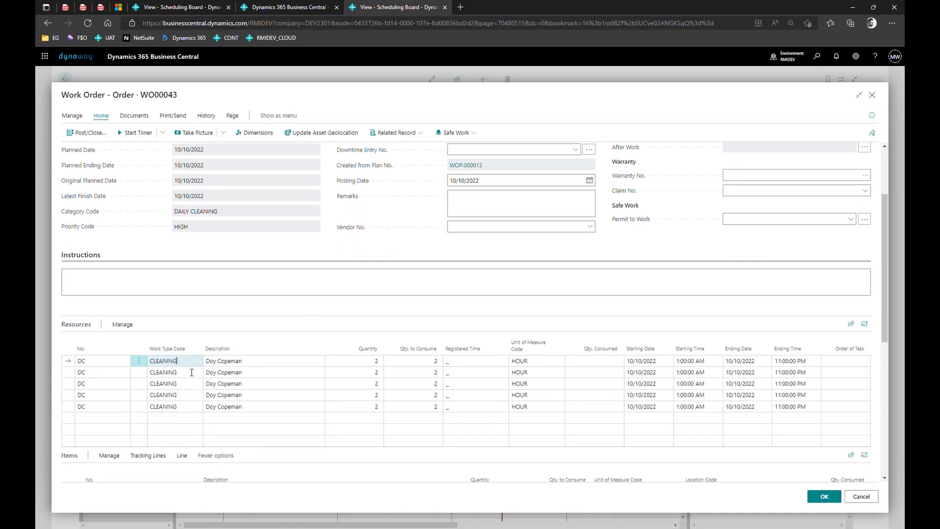
left_click(861, 498)
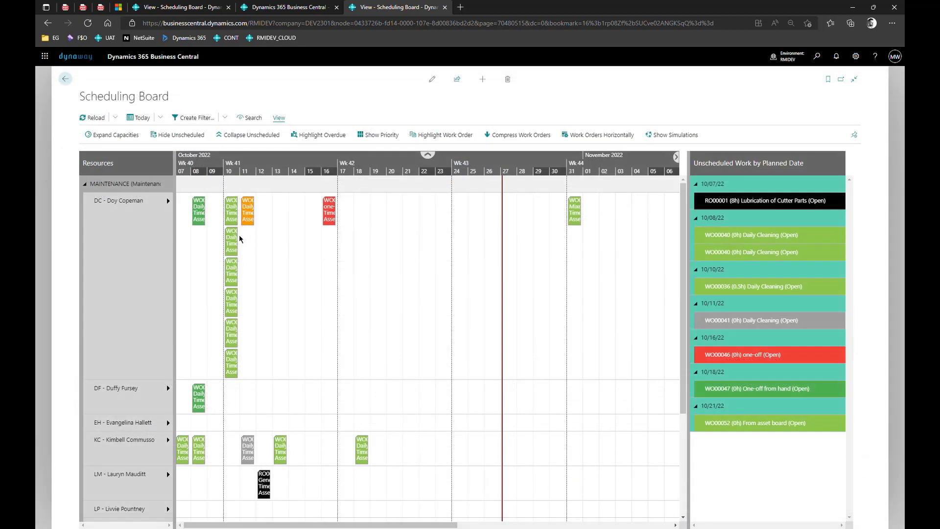
Turn on Highlight Work Order and highlight the red one-off order WO00046.
mouse_move(244, 242)
left_click(453, 141)
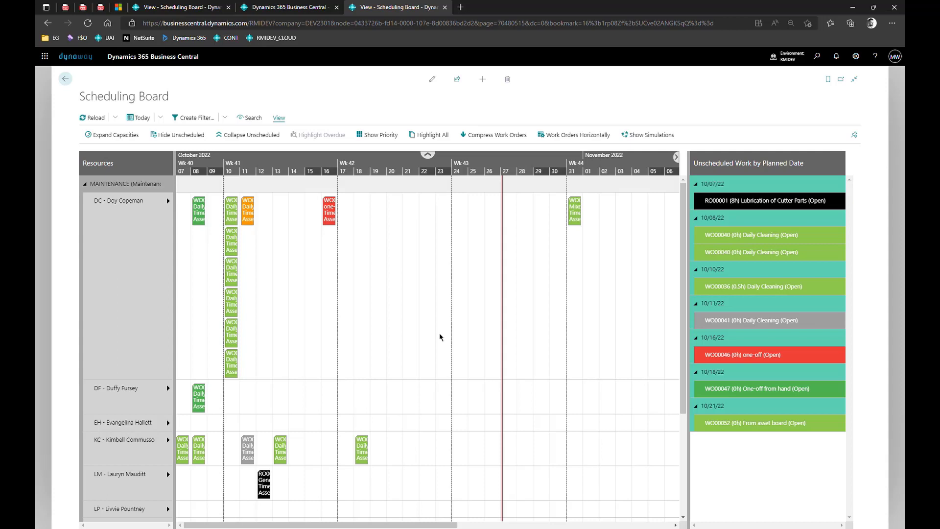
left_click(337, 220)
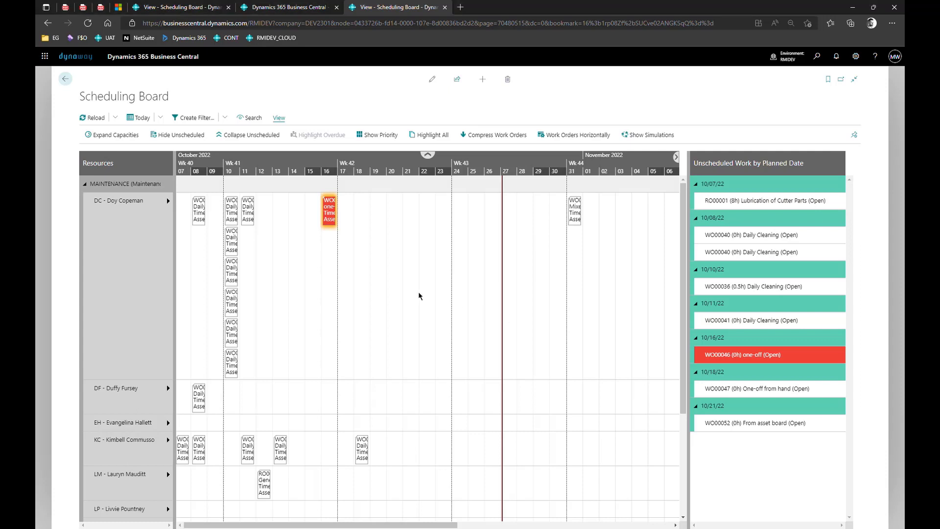
Highlight several orders in the DC and KC rows, ending on unscheduled WO00040.
left_click(233, 271)
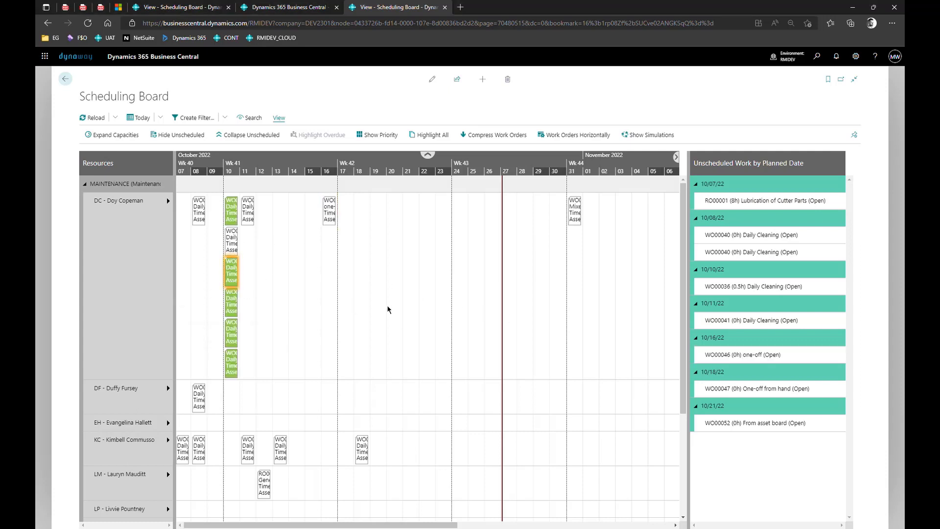
left_click(233, 243)
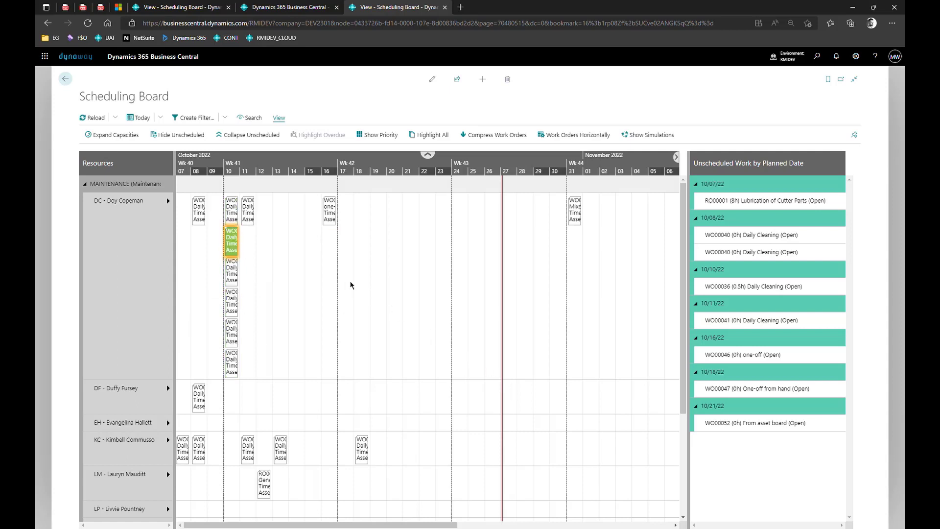
left_click(199, 449)
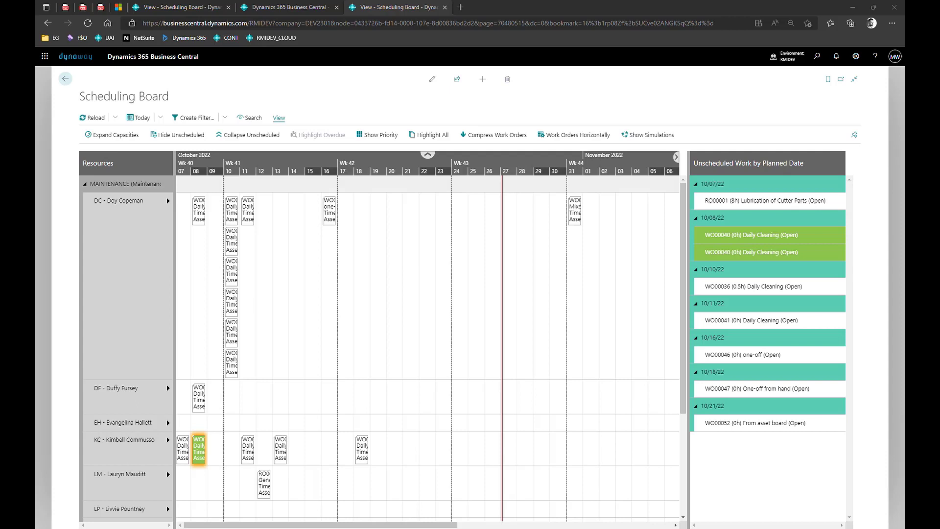
left_click(238, 246)
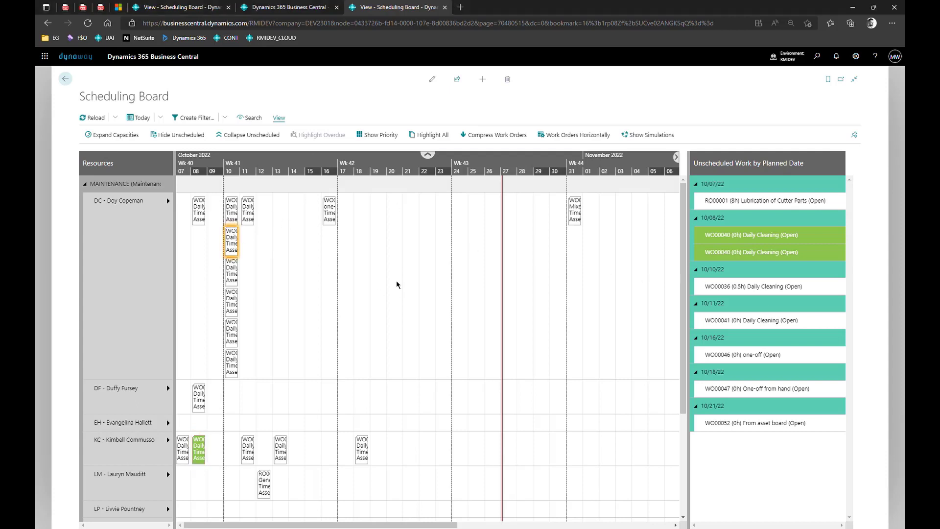
left_click(784, 241)
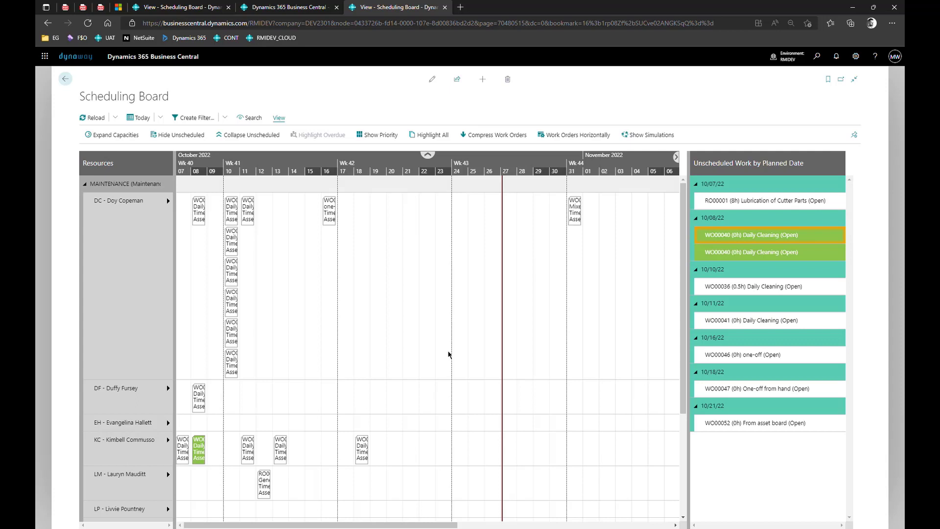
Select WO00040's block in the KC row.
left_click(198, 458)
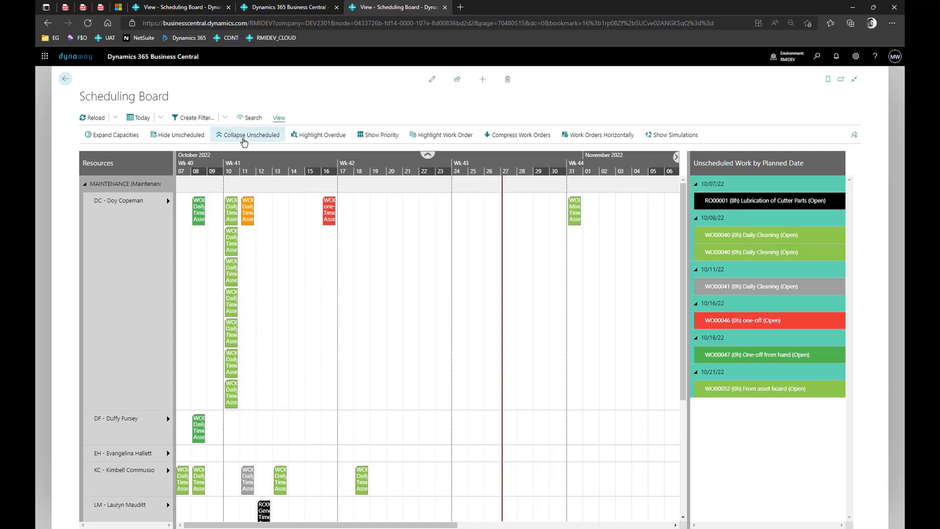
Filter the board's Resource No. to DC|KC using the resource lookup.
left_click(199, 118)
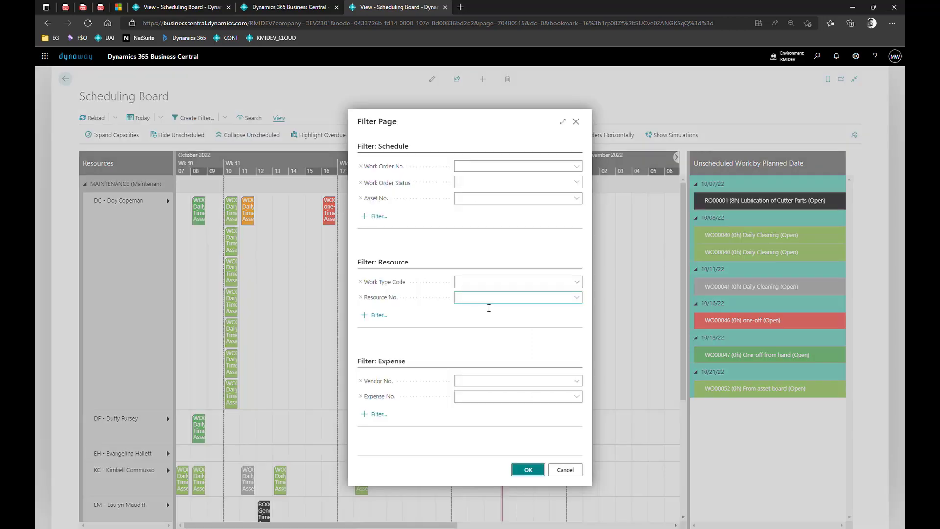
left_click(576, 297)
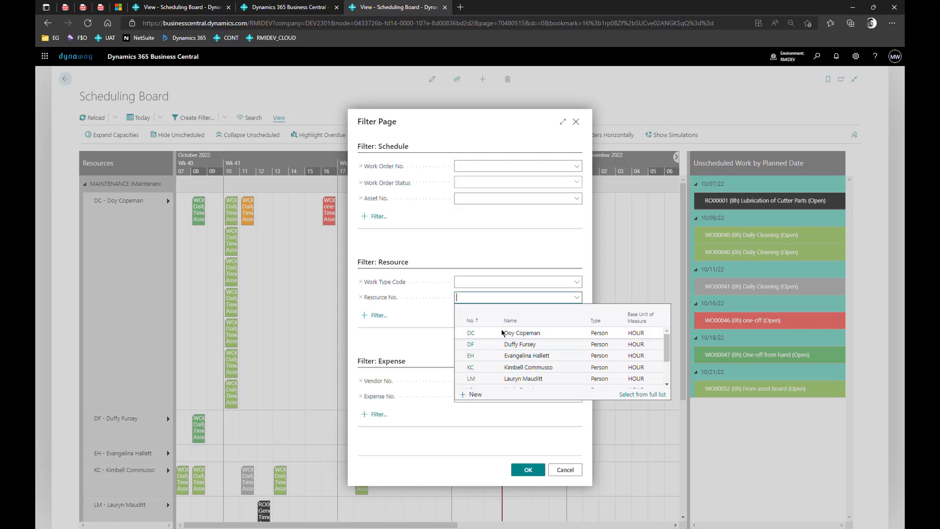
left_click(471, 333)
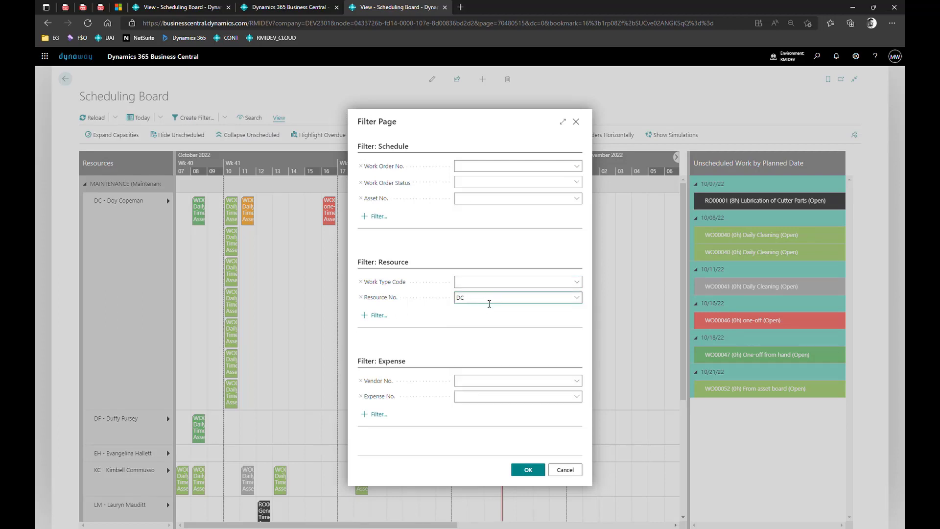
type("|KC")
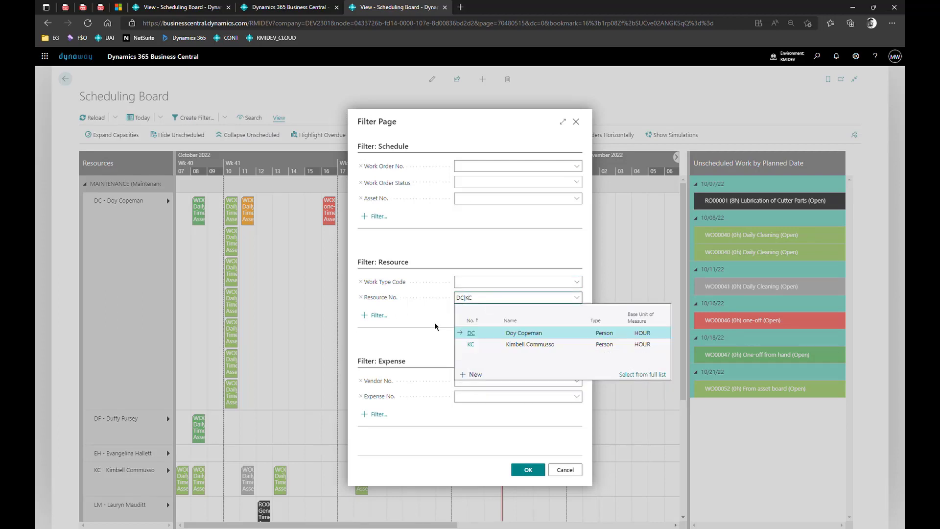
left_click(433, 322)
left_click(539, 476)
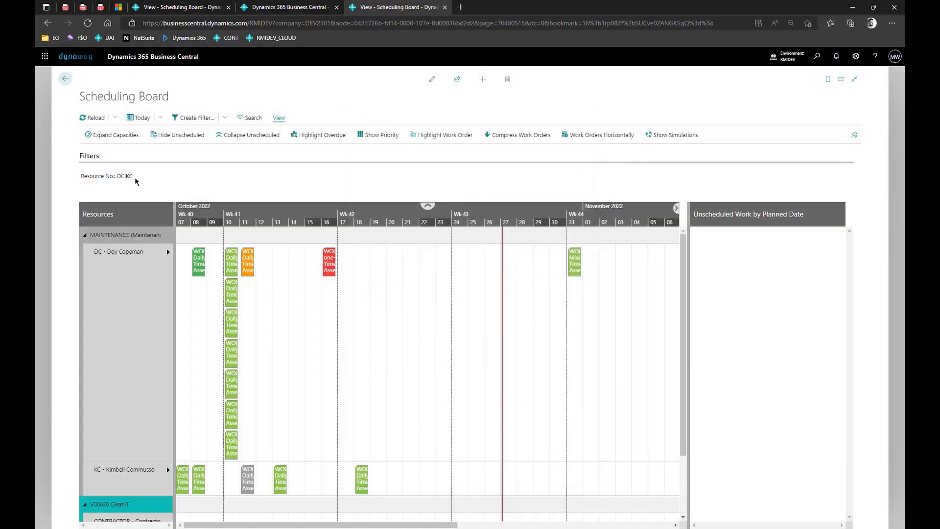
left_click_drag(134, 178, 89, 180)
mouse_move(99, 260)
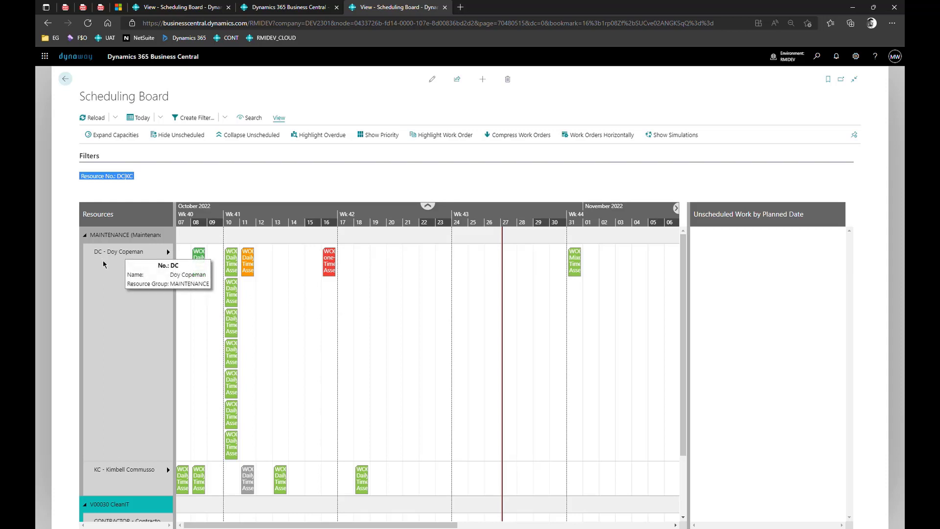
mouse_move(240, 379)
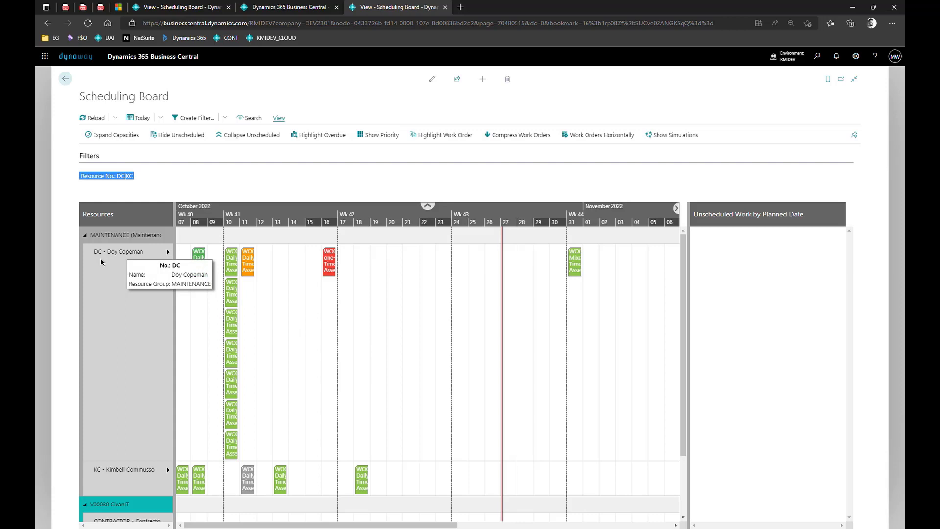
left_click(225, 117)
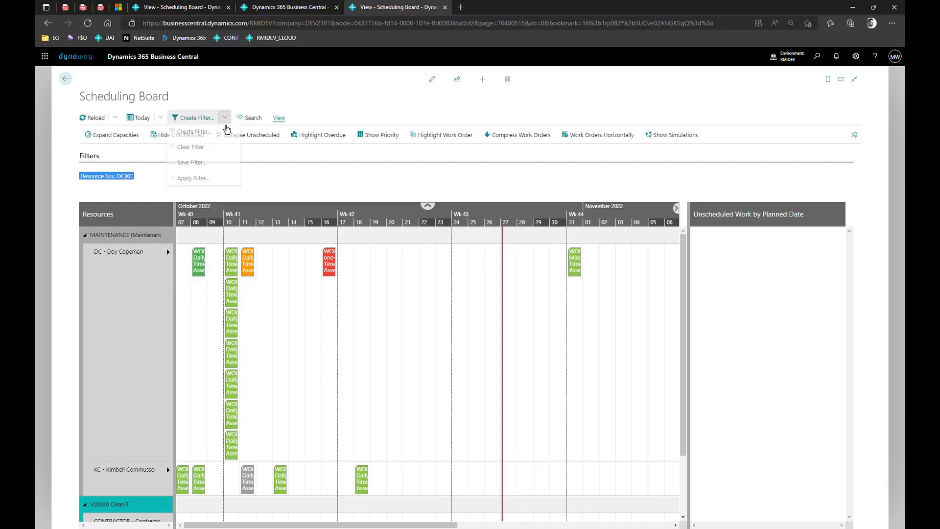
Save the current board filter under the name DC|KC.
left_click(214, 169)
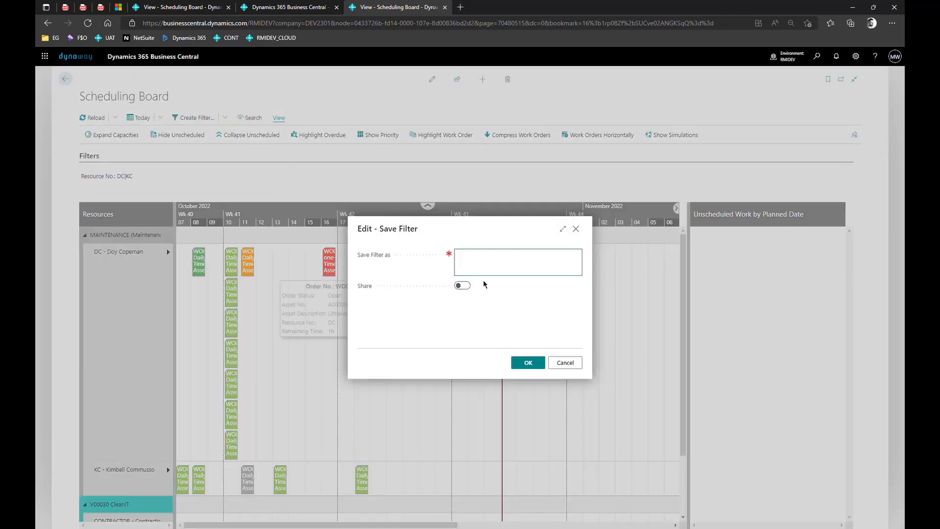
type("DC")
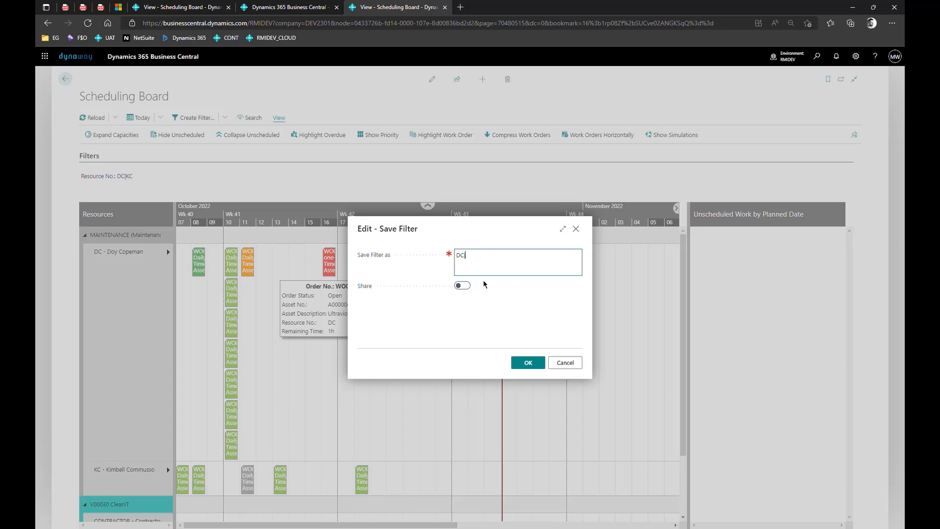
type("|KC")
left_click(529, 363)
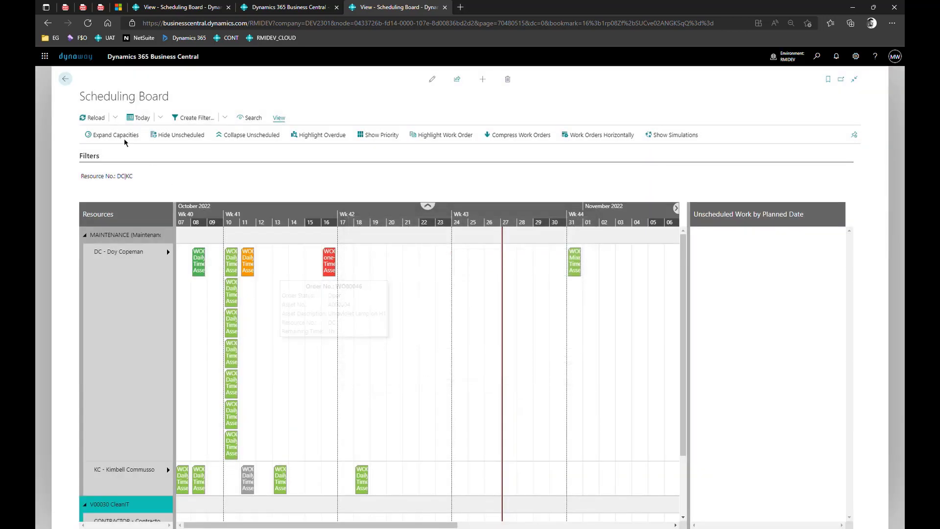
Make DC|KC the Default Filter in the user's Scheduling Board setup.
left_click(115, 118)
left_click(115, 164)
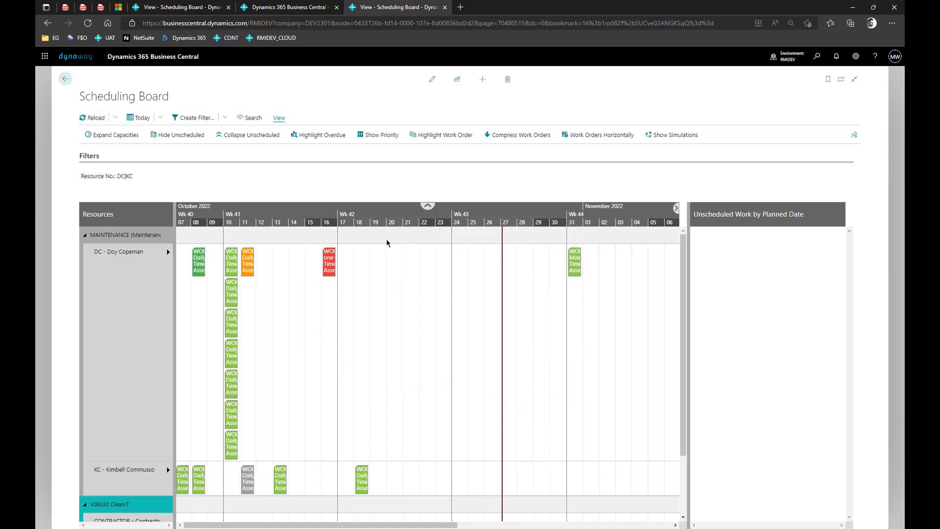
left_click(634, 217)
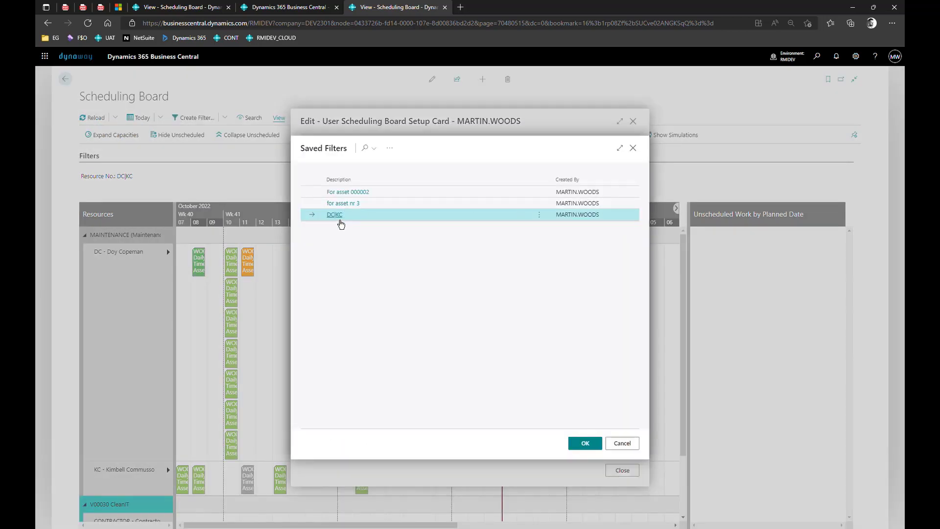
left_click(341, 219)
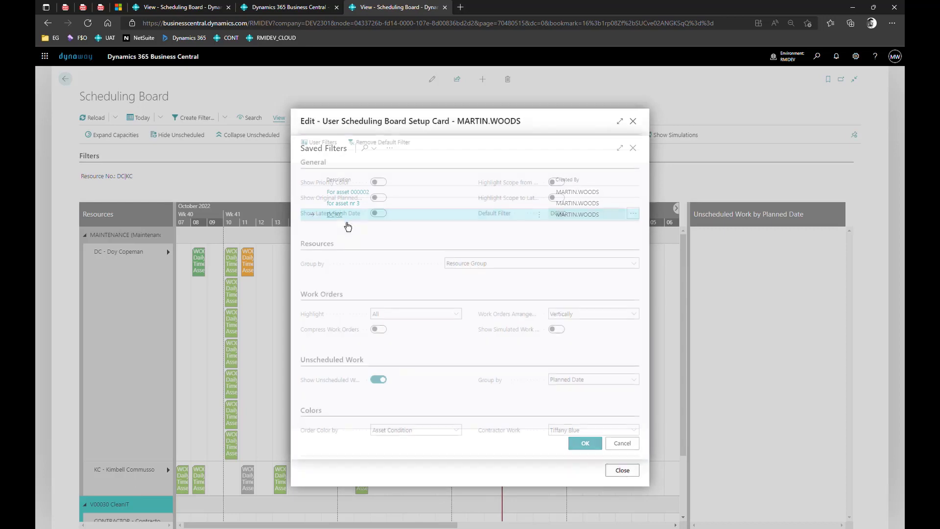
left_click(629, 475)
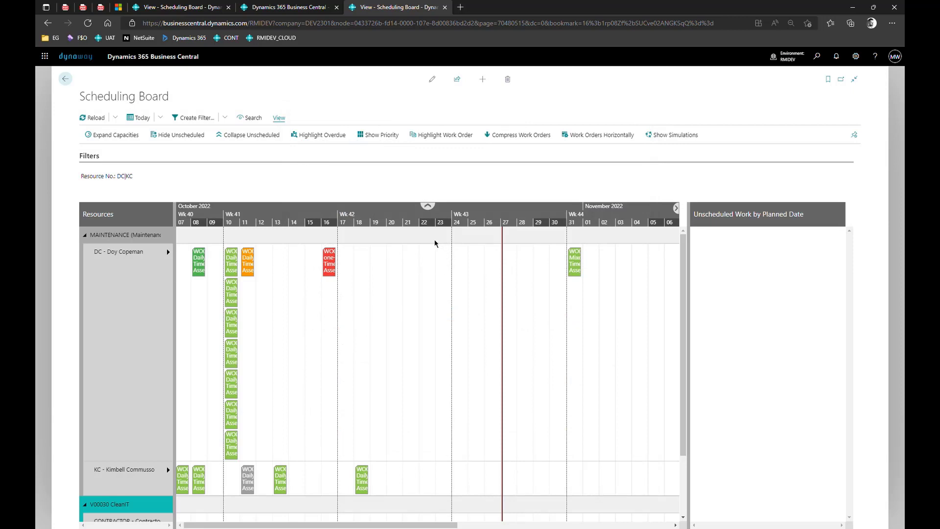
left_click(225, 117)
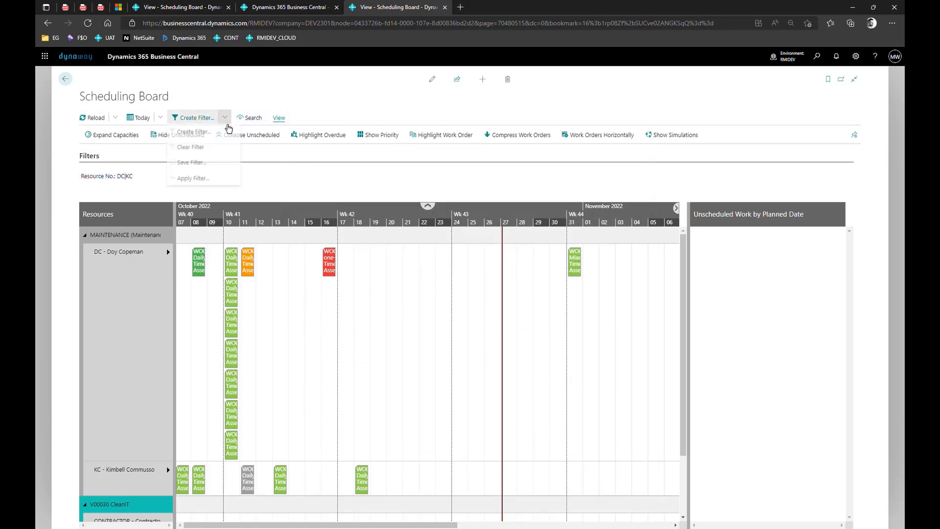
Replace the DC|KC resource filter with a Work Type Code filter of CLEANING.
left_click(214, 149)
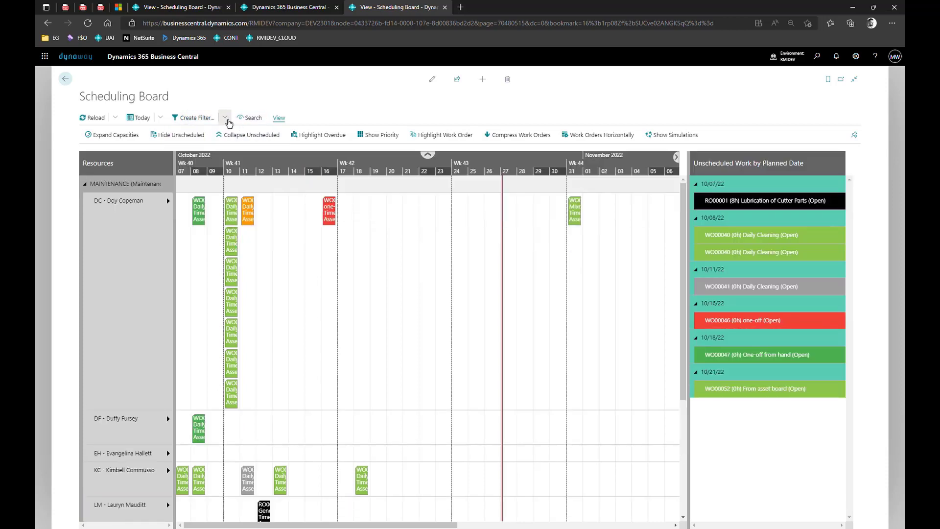
left_click(226, 121)
left_click(220, 139)
left_click(577, 286)
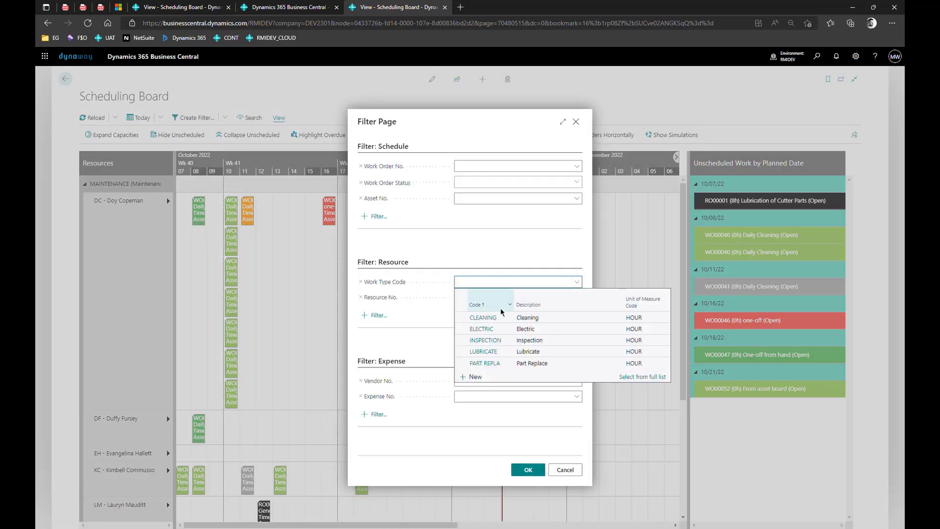
left_click(487, 318)
left_click(536, 473)
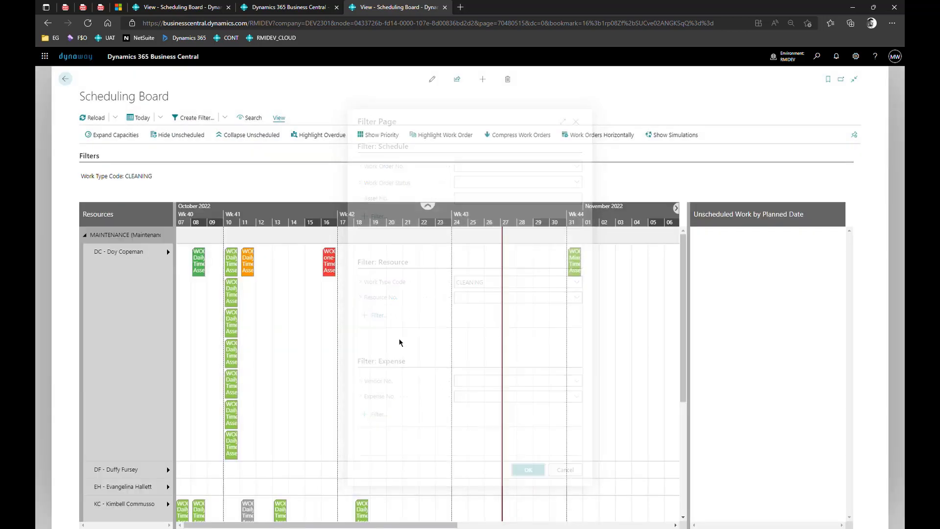
scroll(424, 316, "down", 2)
scroll(424, 321, "up", 2)
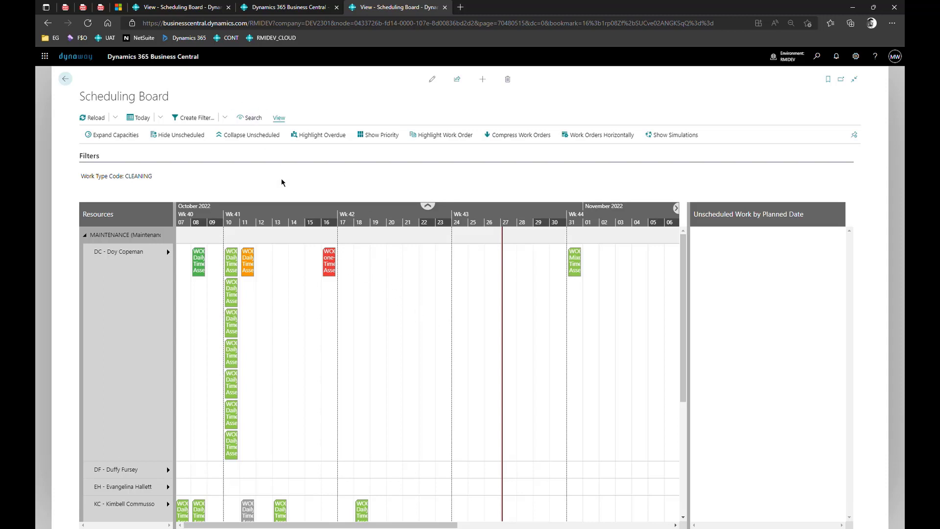
left_click(224, 118)
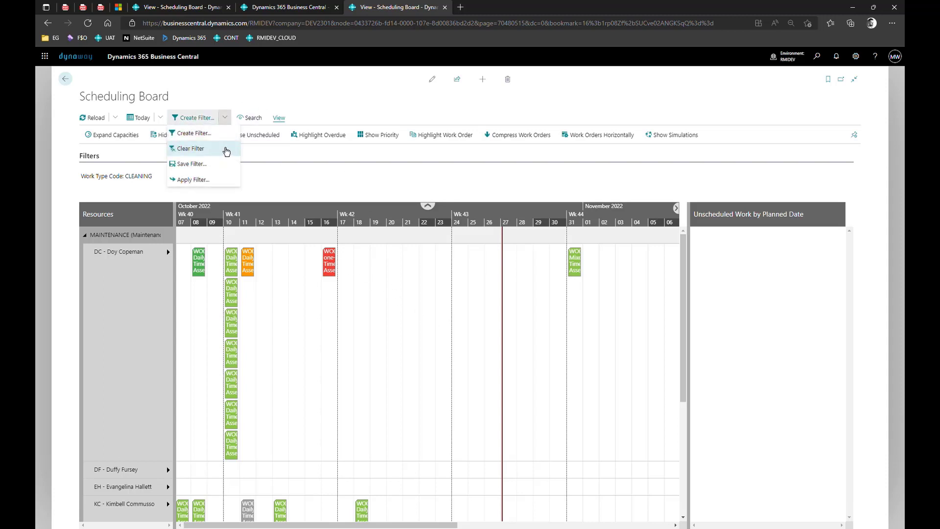
left_click(360, 82)
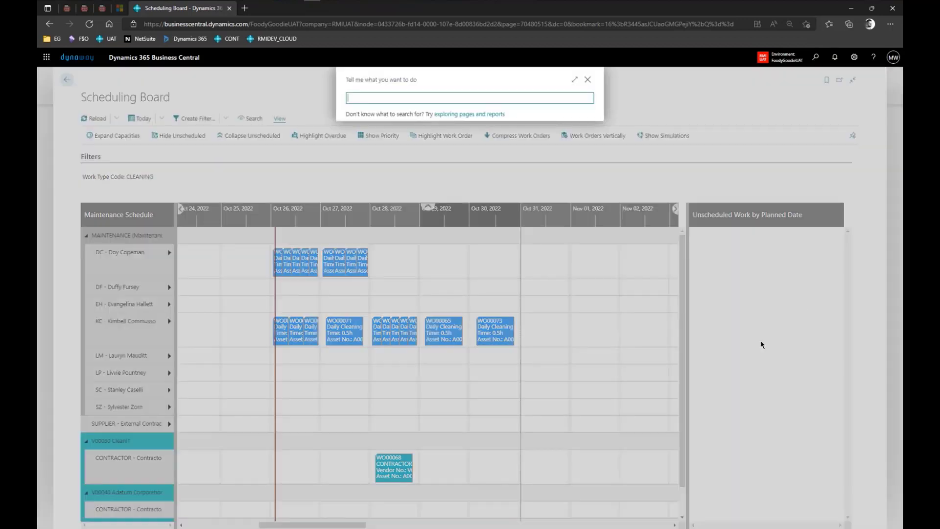
Switch on Advanced Planning in Asset Management Setup and acknowledge the simulation message.
type("eam")
key("BackSpace")
key("BackSpace")
key("BackSpace")
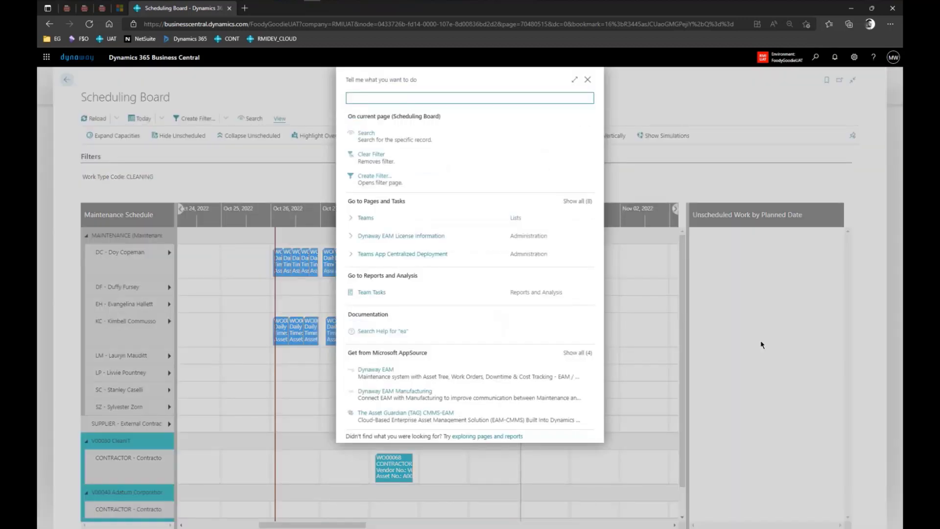
type("asset managem")
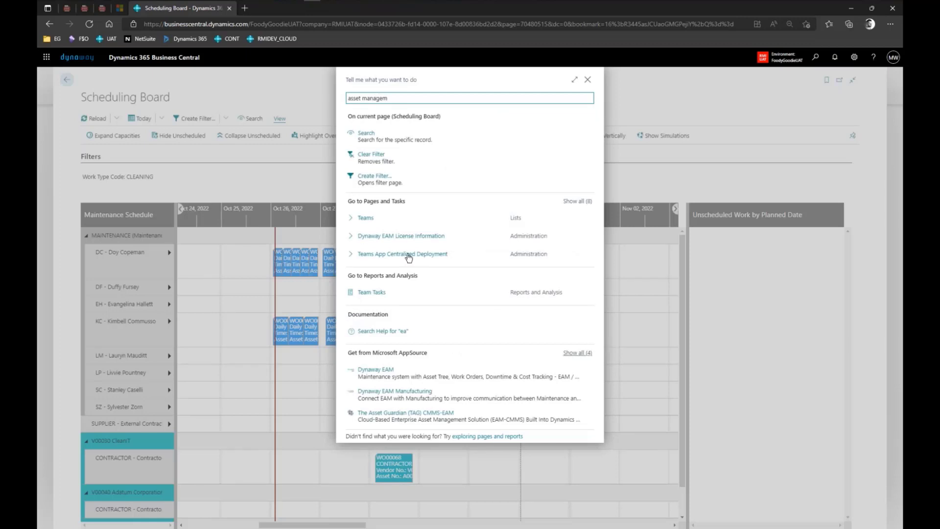
left_click(402, 138)
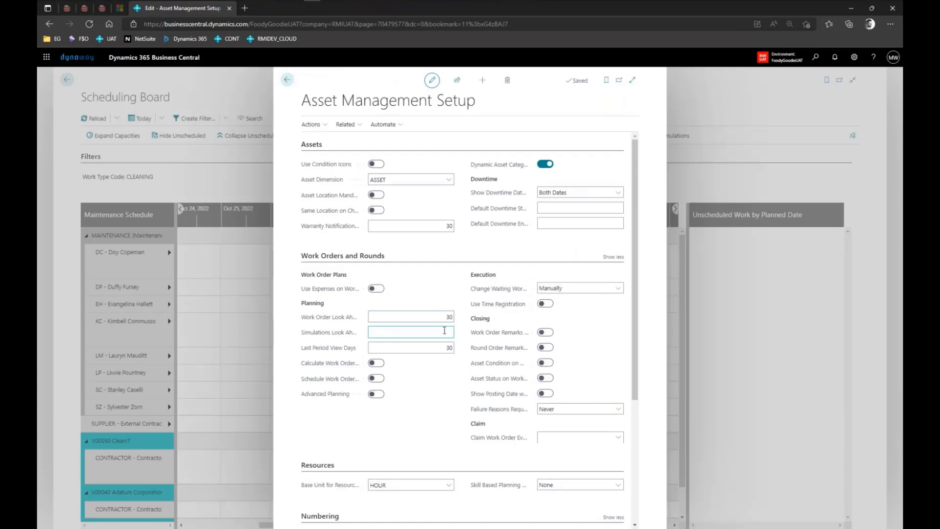
left_click(377, 394)
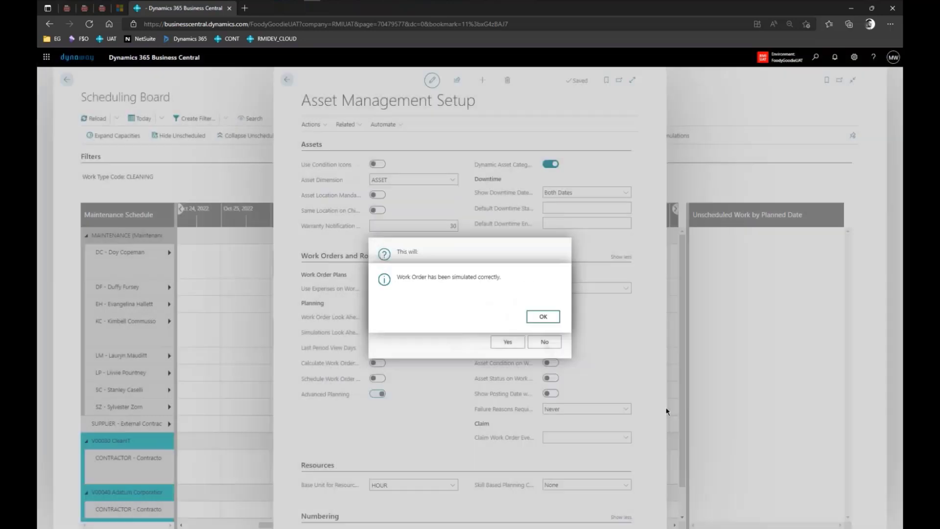
left_click(539, 316)
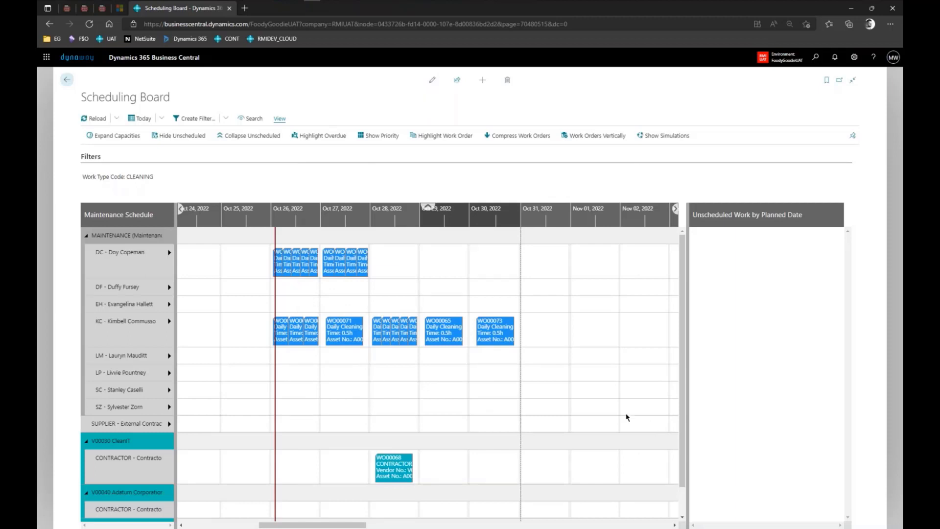
Set the Ending Date of WO00062's DC resource line to 10/28/2022.
scroll(634, 398, "down", 2)
scroll(633, 398, "down", 1)
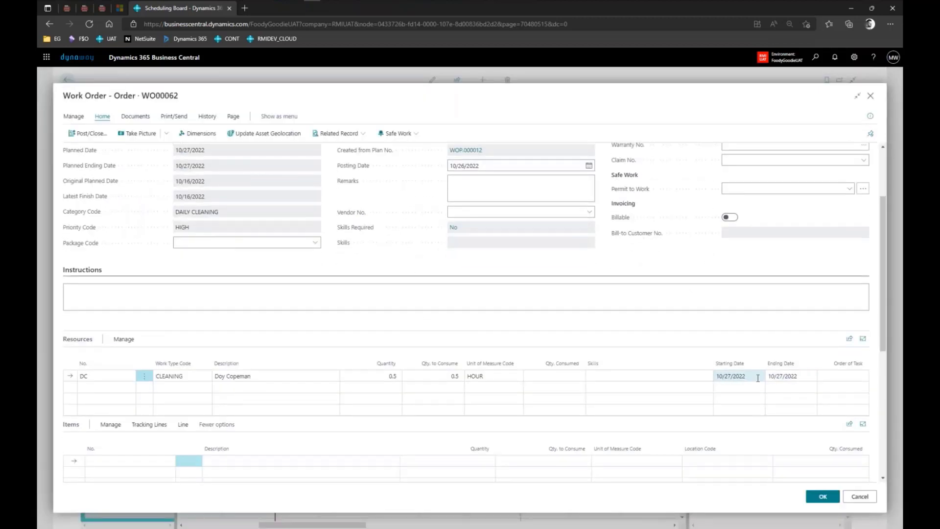
left_click(794, 376)
left_click(811, 380)
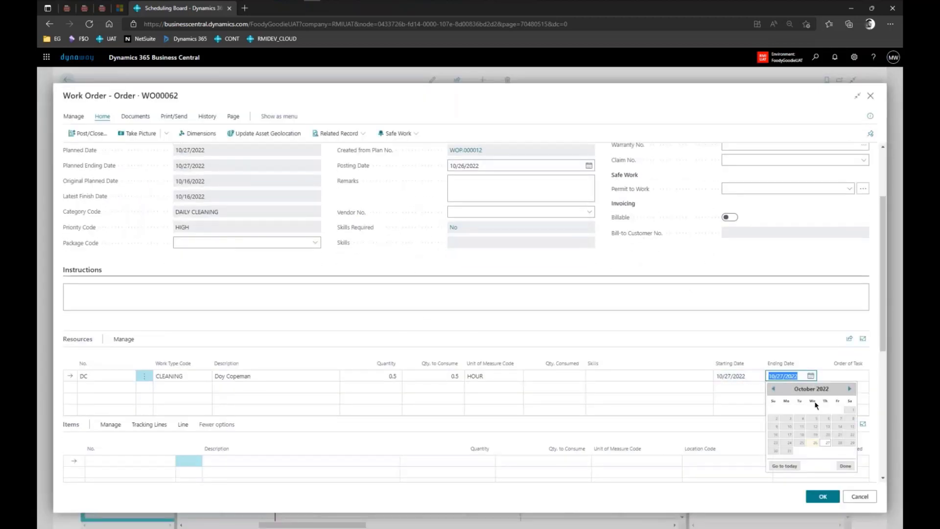
left_click(848, 448)
left_click(827, 495)
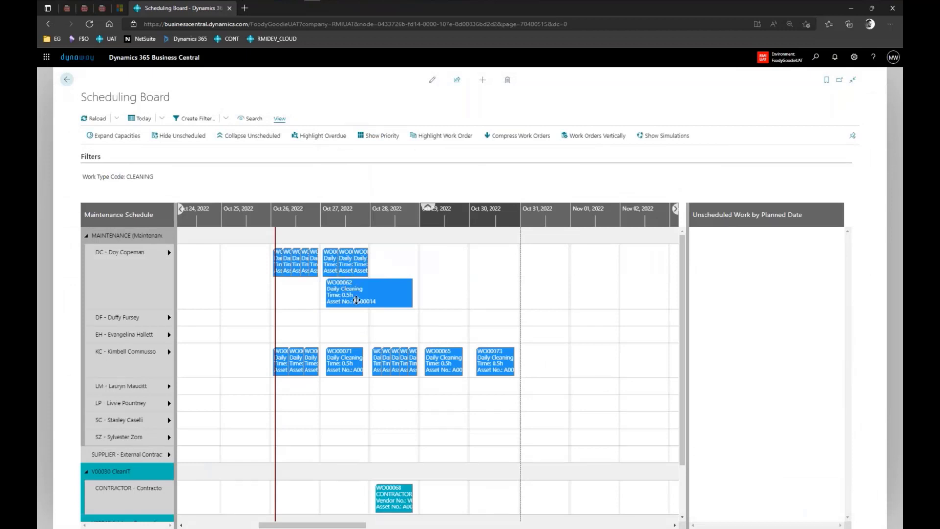
Drag WO00062 two days later on the board to Oct 29–30.
mouse_move(358, 298)
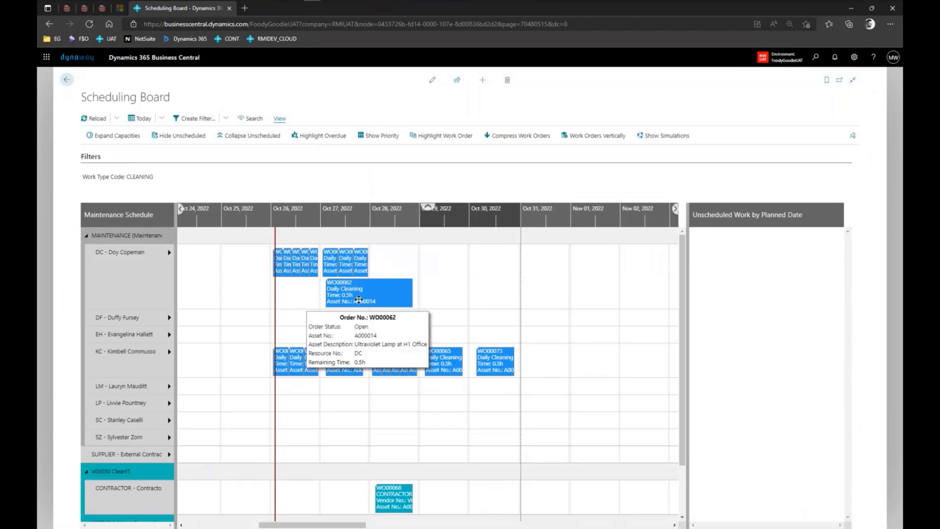
left_click_drag(345, 292, 413, 296)
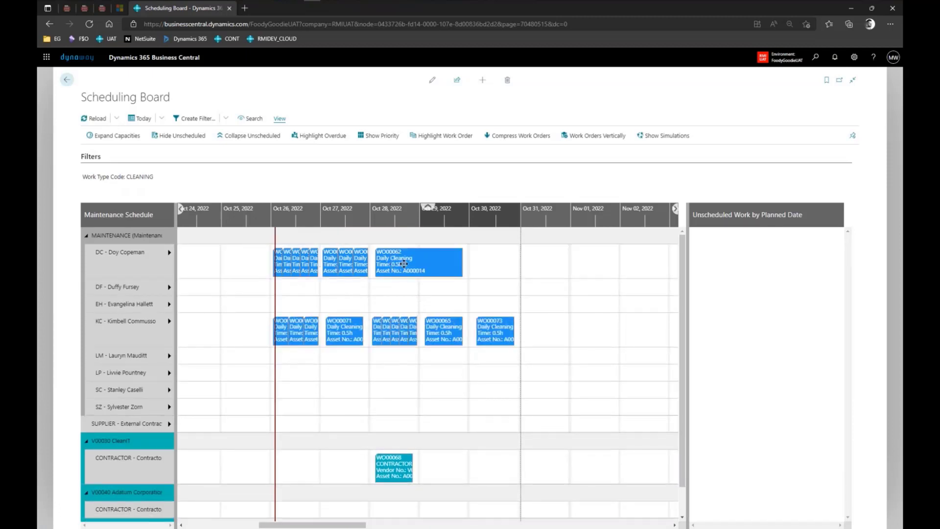
left_click_drag(404, 263, 462, 265)
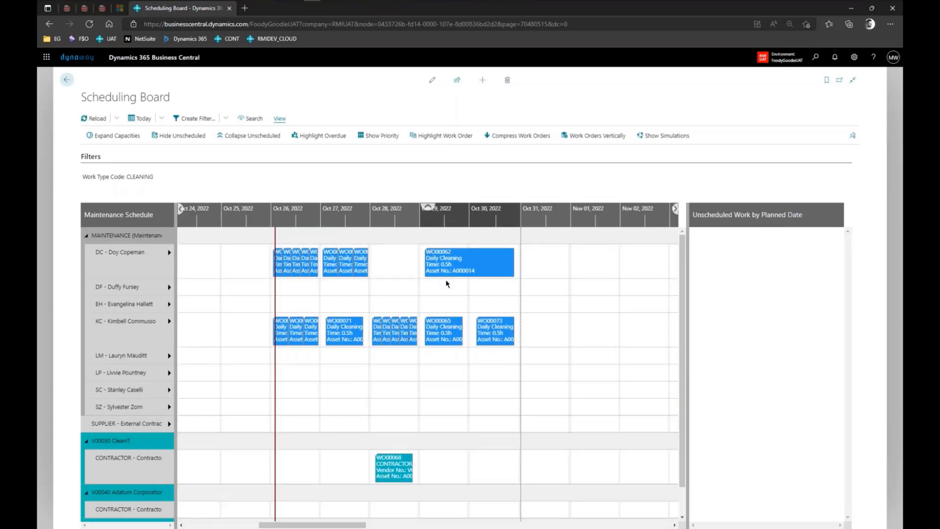
Switch on Planning by Hours in Scheduling Board Setup, then go back to the Role Center.
left_click(820, 59)
type("schedu")
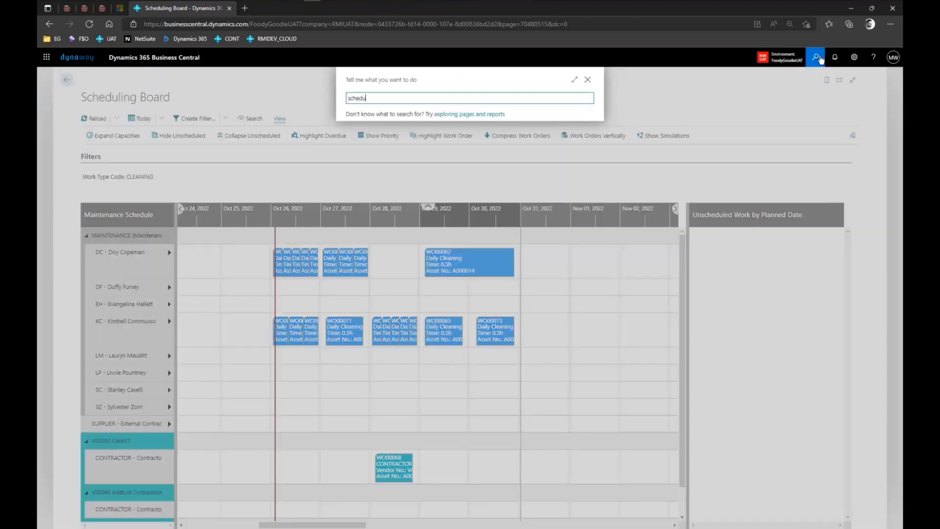
type("ling board")
left_click(420, 195)
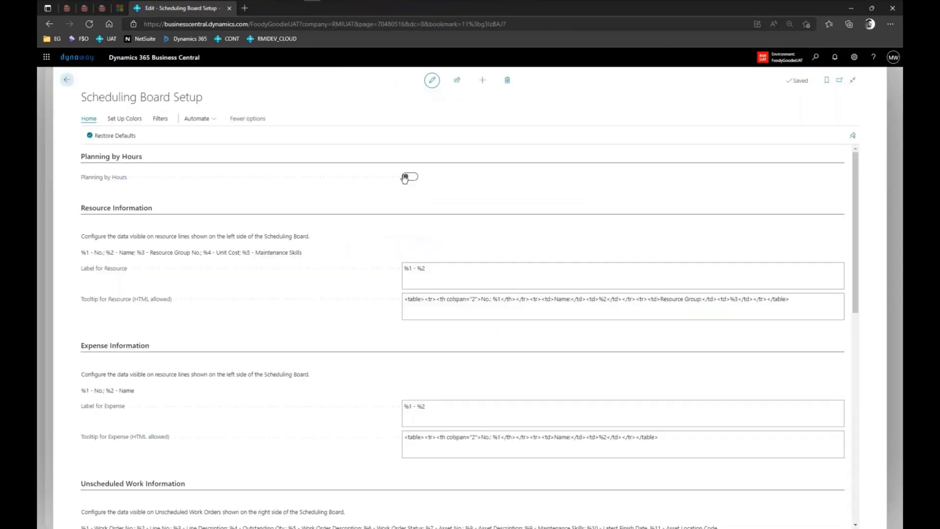
left_click(409, 175)
left_click(66, 80)
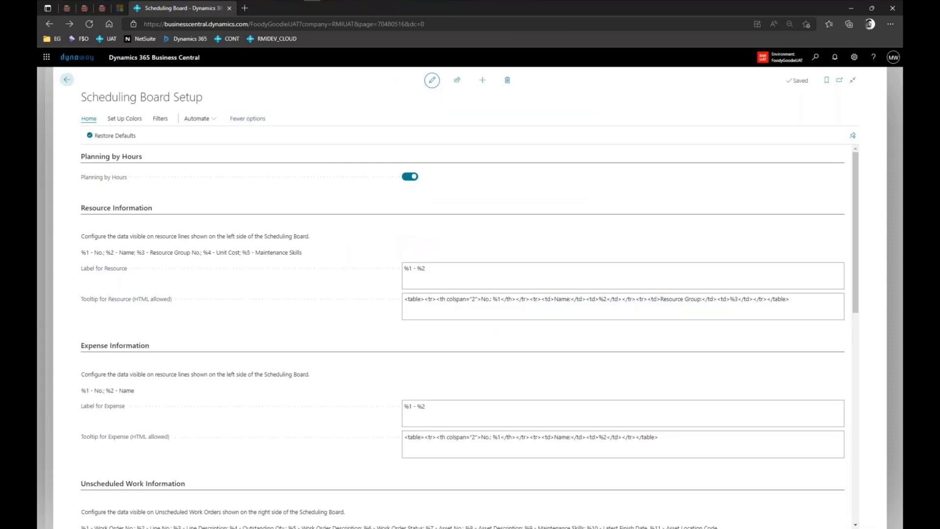
left_click(66, 80)
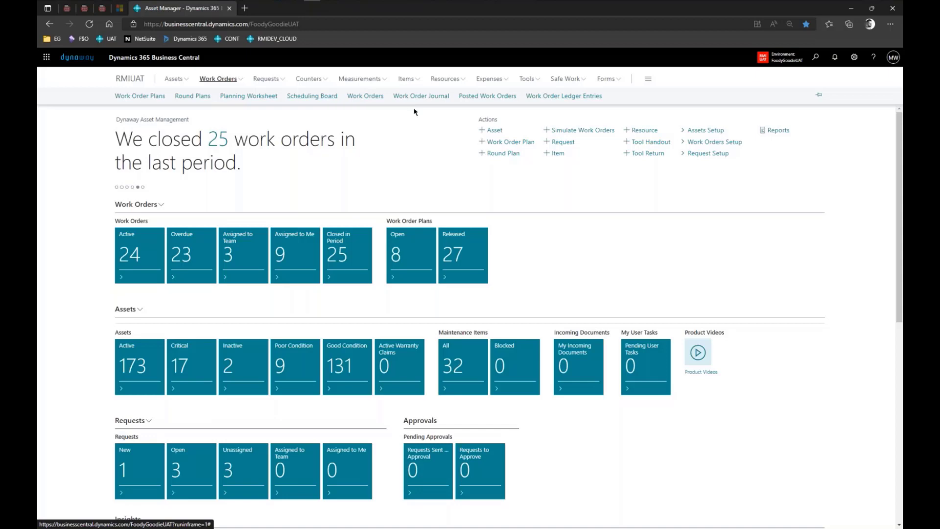
Edit WO00062's schedule to end at 12:30 PM on 10/31/2022.
left_click(323, 98)
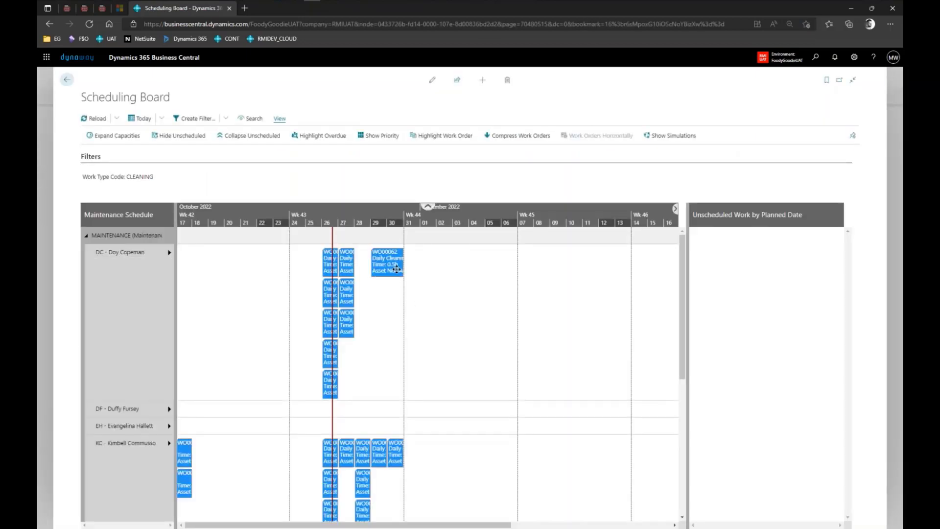
right_click(397, 269)
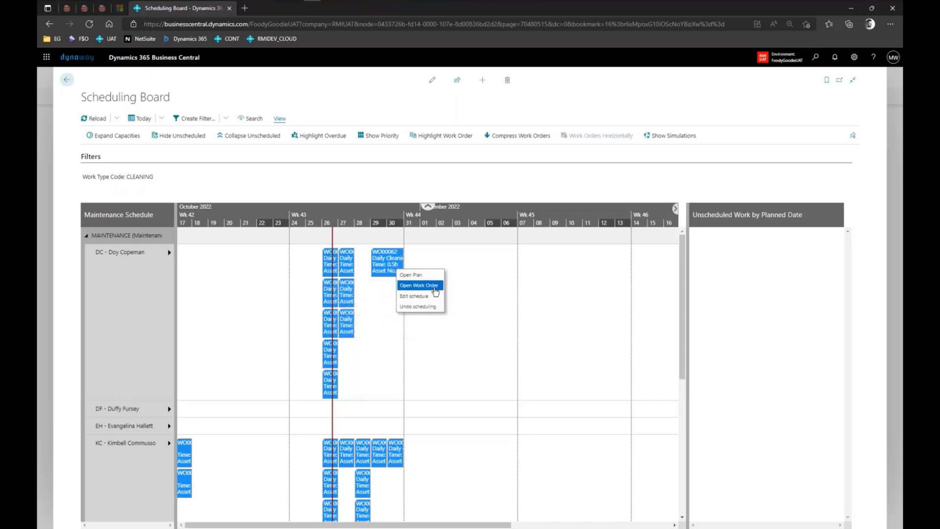
left_click(435, 291)
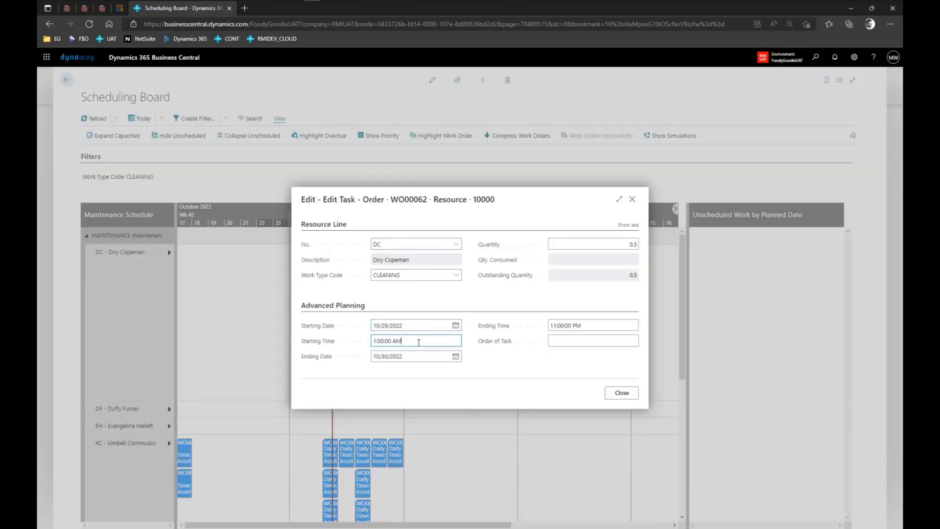
left_click(420, 339)
left_click(566, 325)
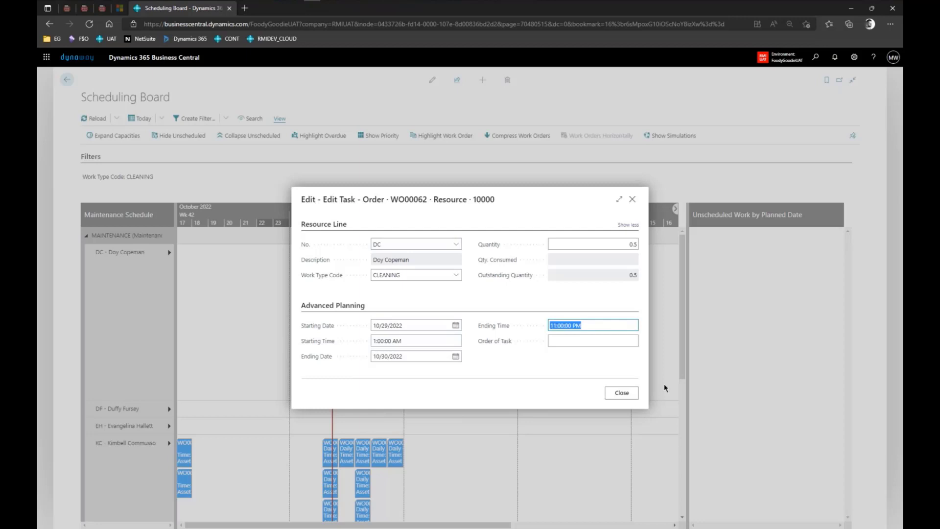
type("12:30")
key("Tab")
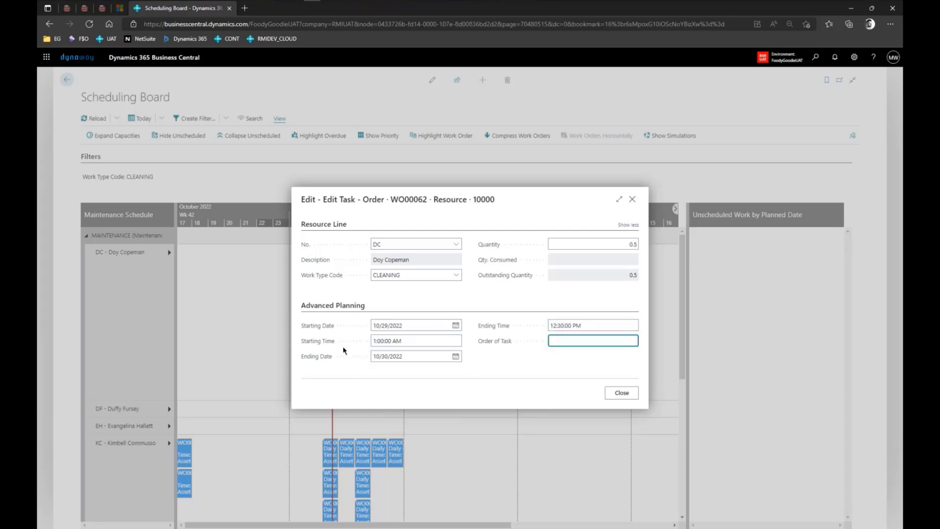
left_click(456, 356)
left_click(395, 432)
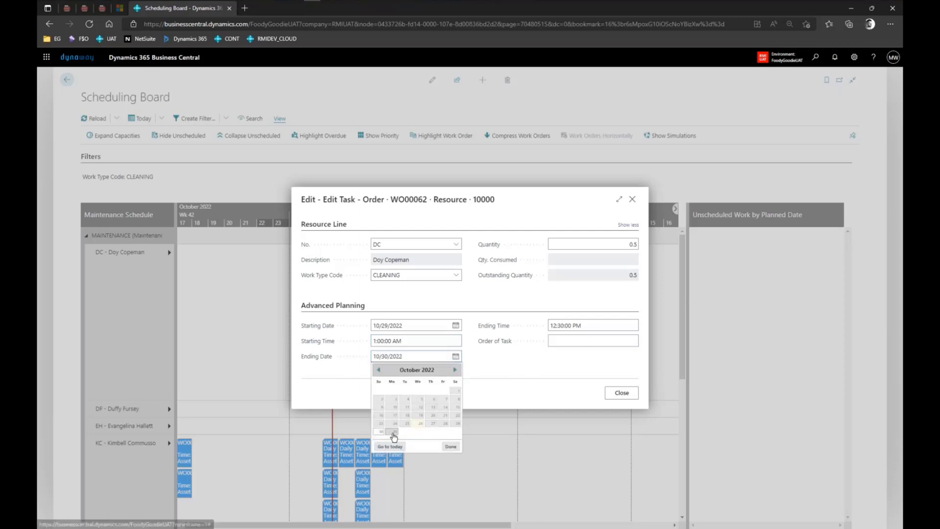
left_click(621, 393)
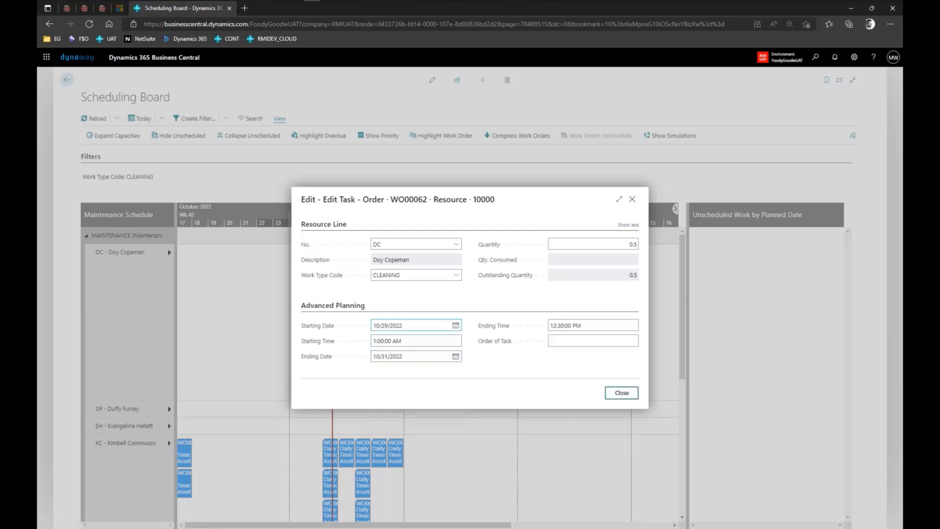
Zoom the timeline to one-hour intervals and drag WO00062 about half a day later.
left_click(411, 224)
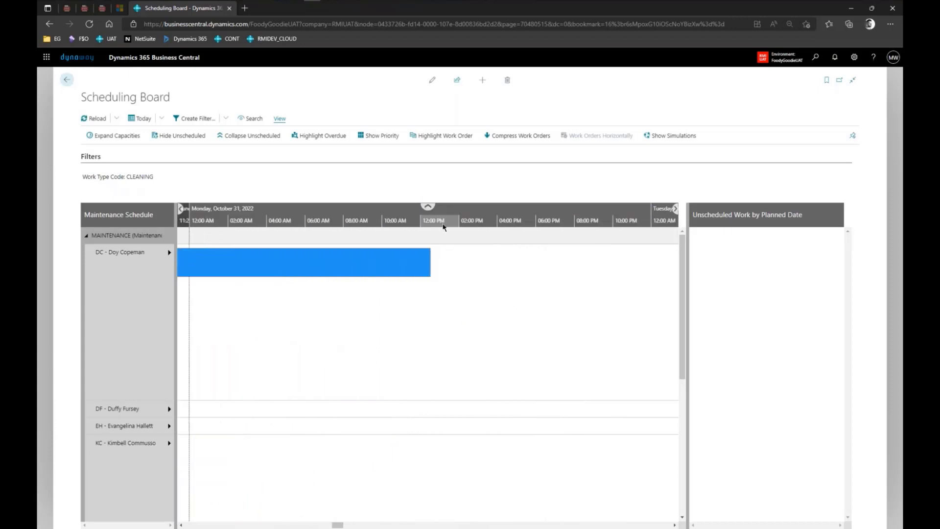
left_click(443, 223)
scroll(424, 227, "up", 1)
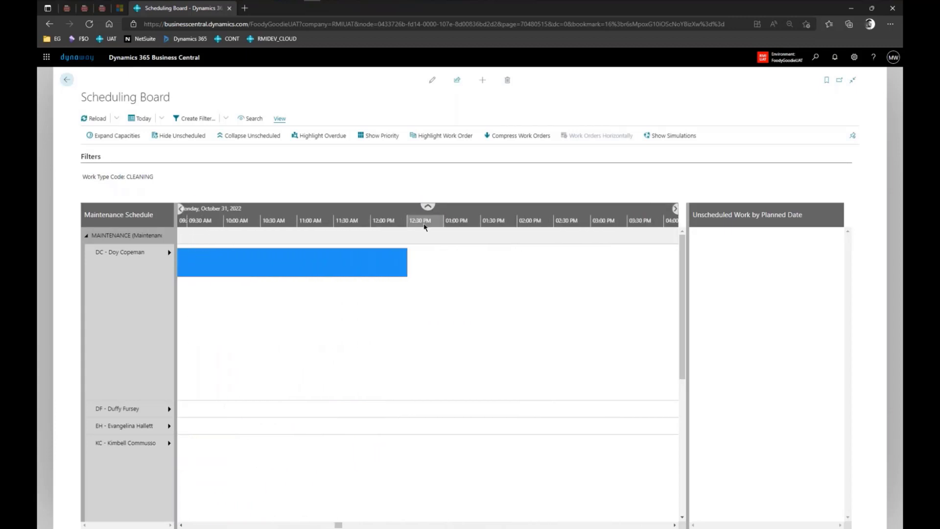
scroll(405, 224, "down", 2)
scroll(405, 224, "down", 3)
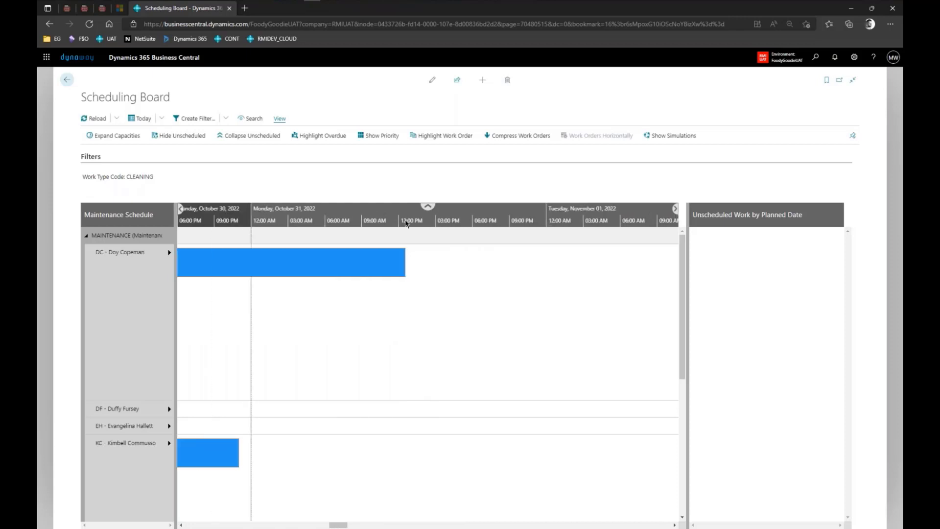
left_click_drag(345, 258, 389, 269)
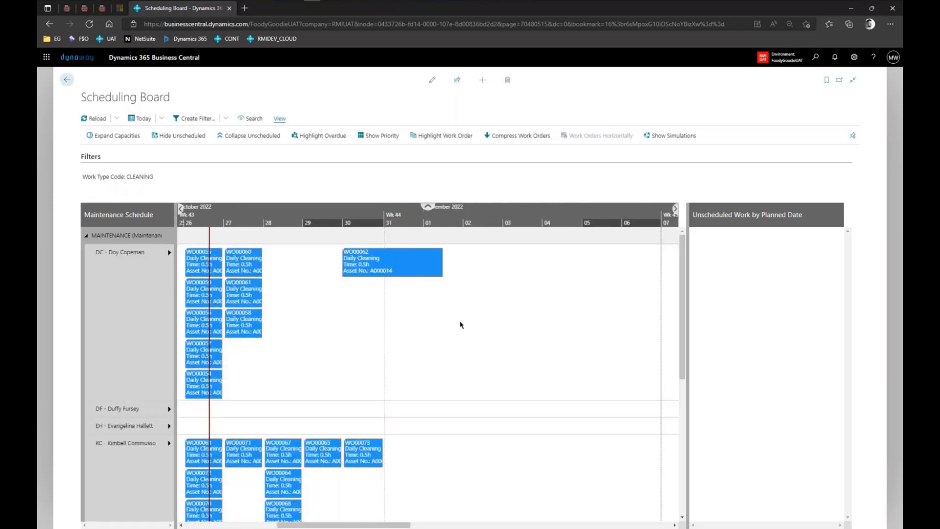